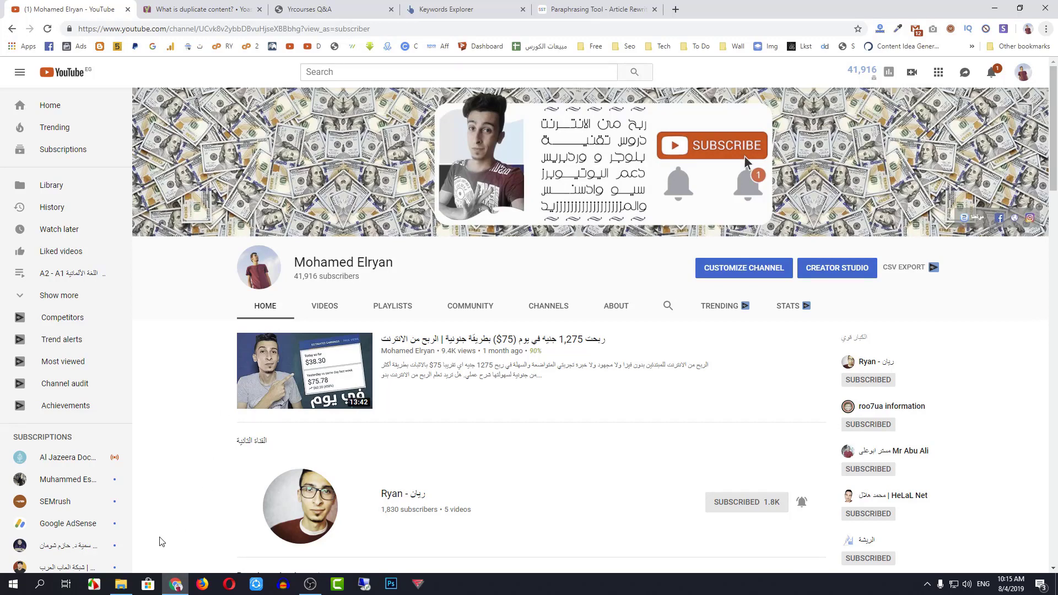
Browse the topic folders in 500k_articles in File Explorer from the numbered packs to Package 2, and put the window away.
left_click(121, 585)
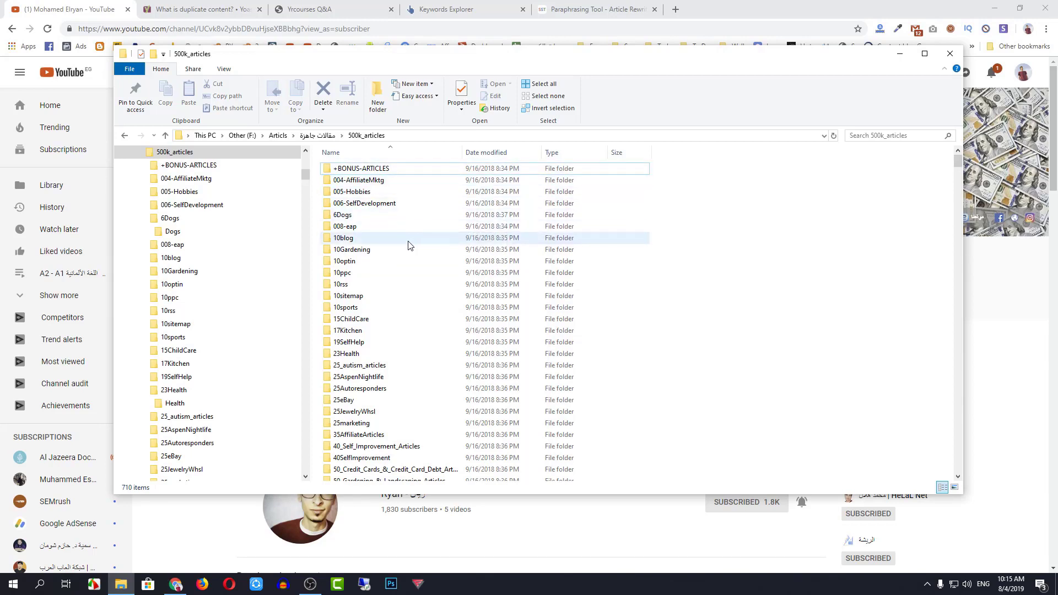
scroll(409, 275, "down", 4)
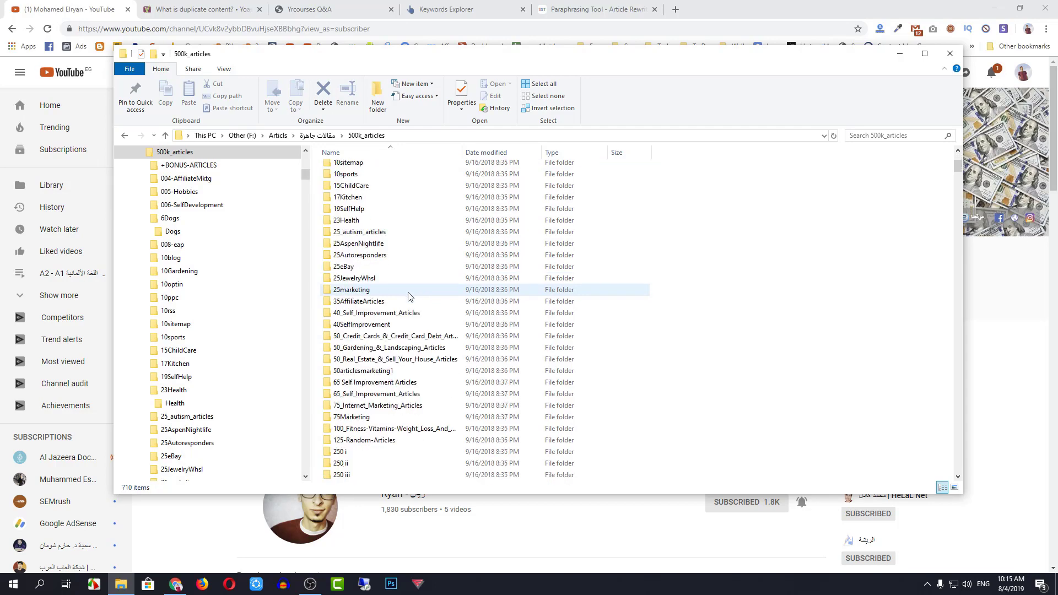
scroll(410, 254, "down", 1)
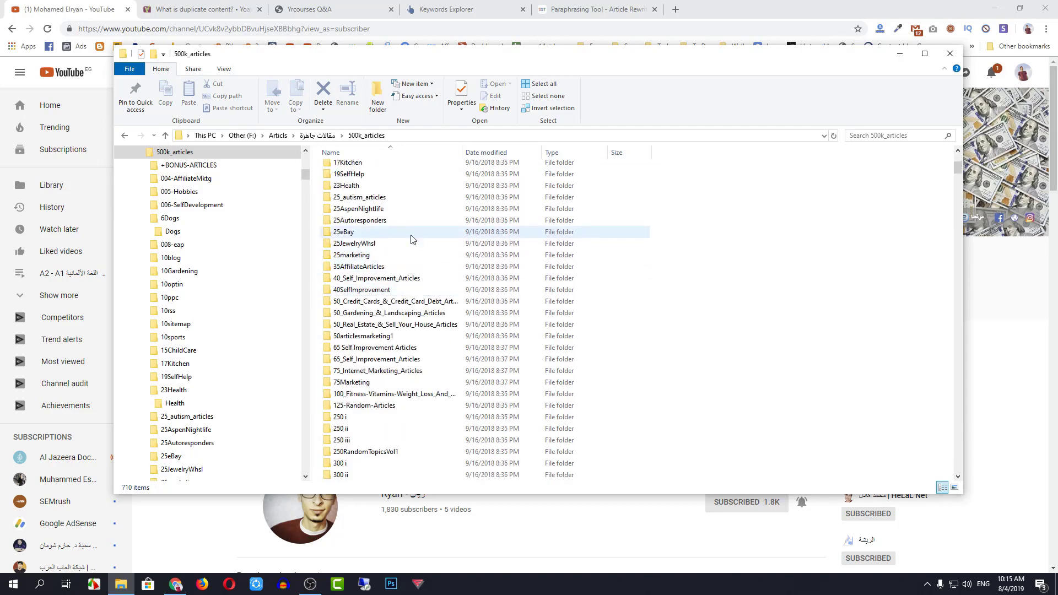
scroll(409, 265, "down", 9)
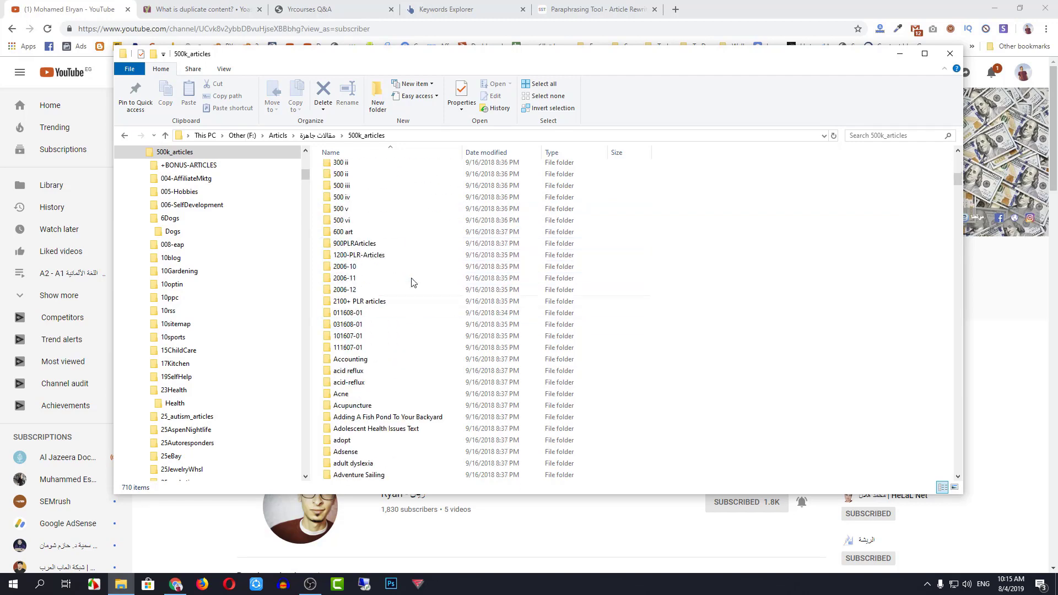
scroll(414, 307, "down", 10)
scroll(412, 271, "up", 10)
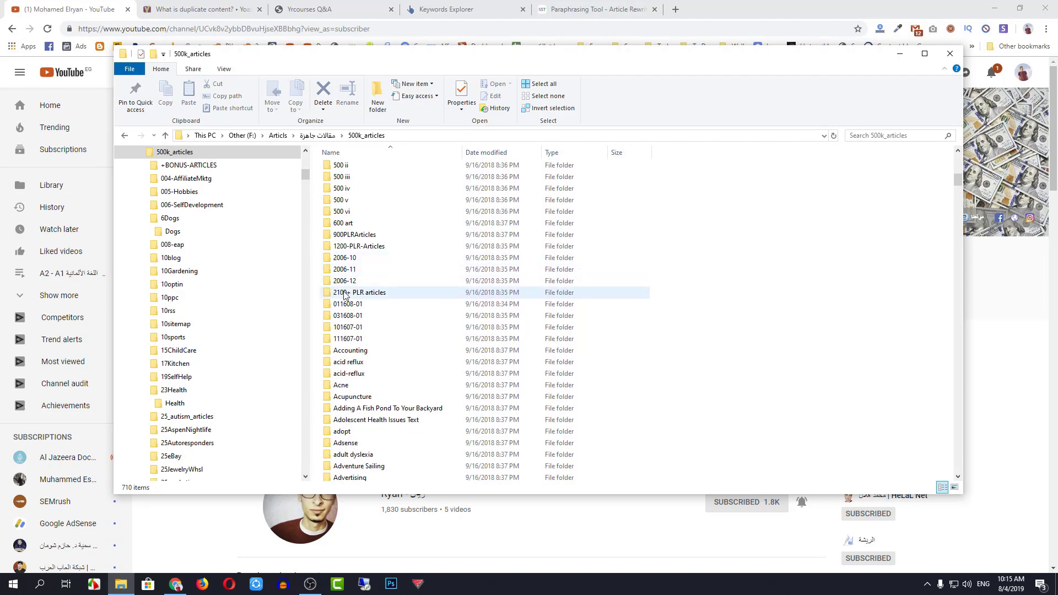
scroll(693, 330, "down", 5)
scroll(694, 334, "down", 9)
scroll(695, 335, "down", 12)
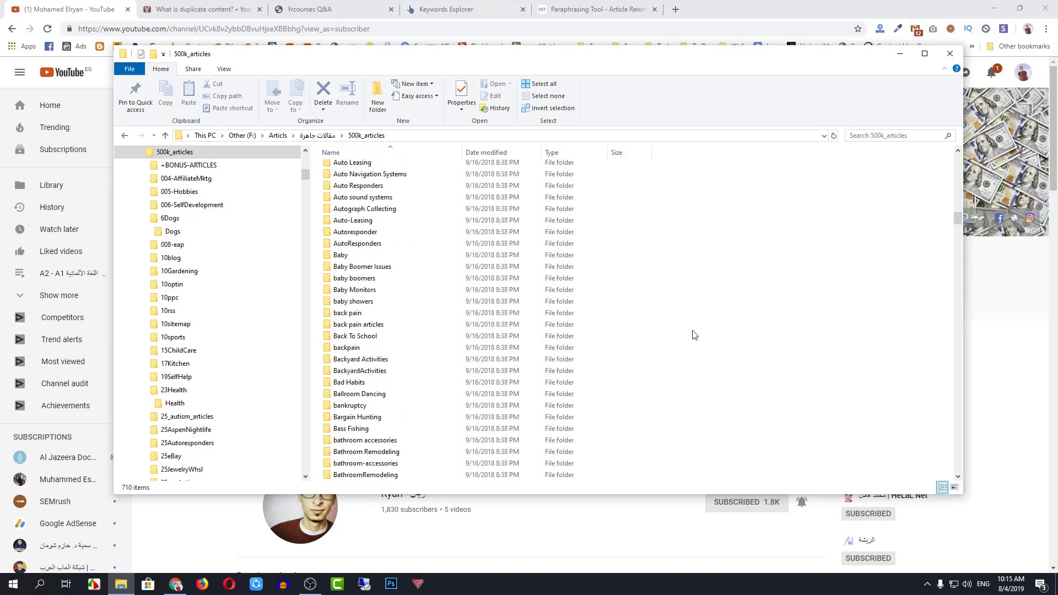
scroll(369, 329, "down", 16)
scroll(368, 329, "down", 16)
scroll(369, 329, "down", 5)
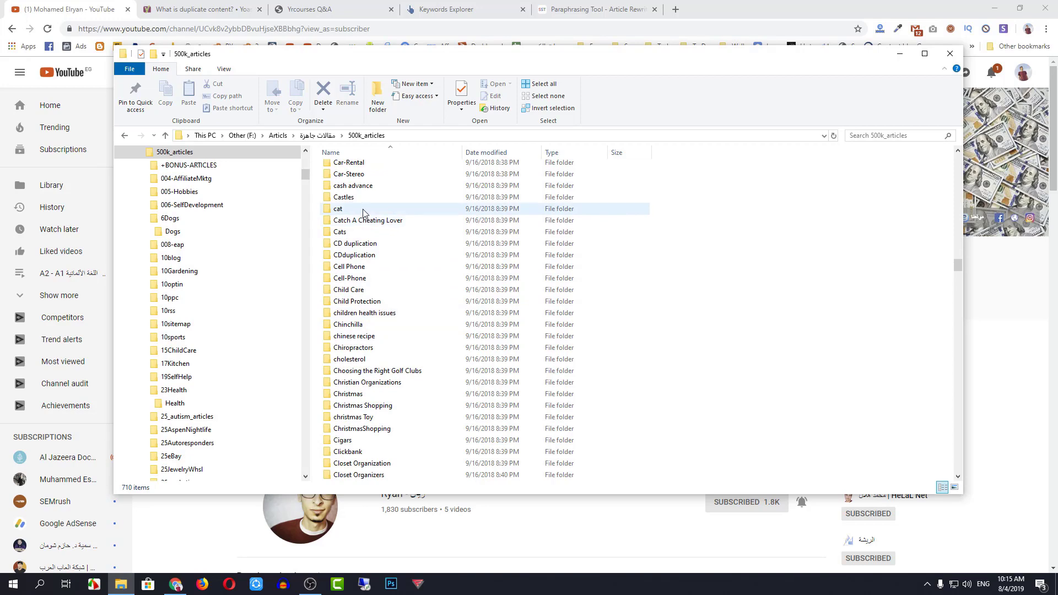
scroll(385, 267, "down", 11)
scroll(388, 271, "down", 15)
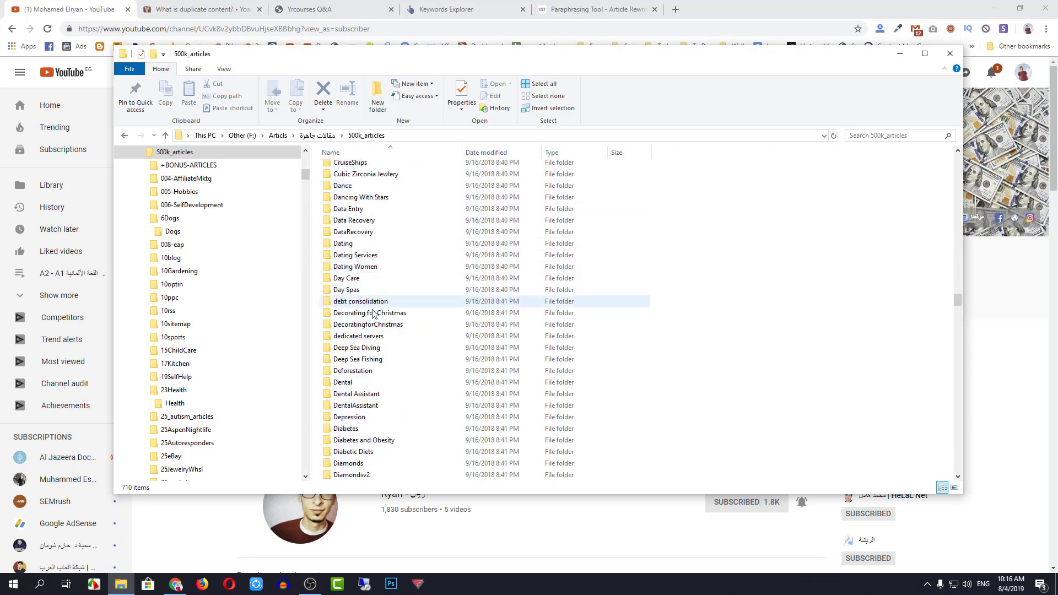
scroll(374, 307, "down", 18)
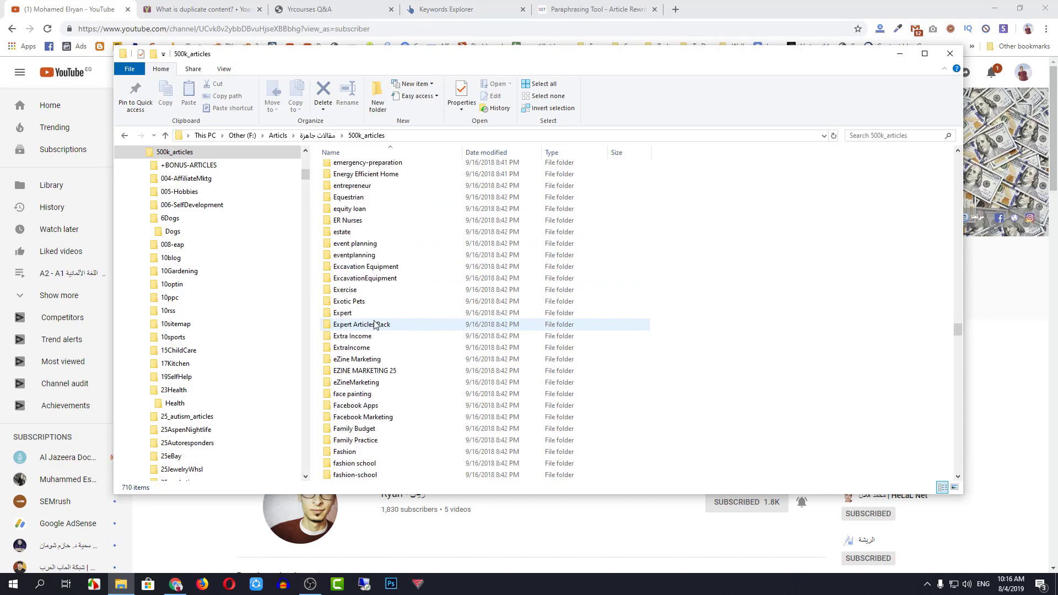
scroll(375, 325, "down", 8)
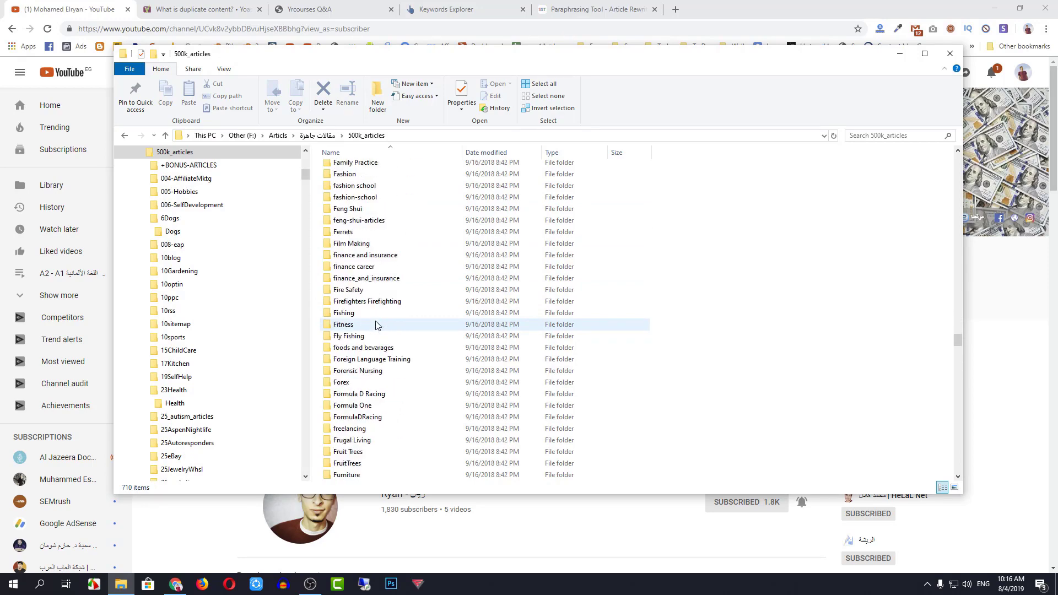
scroll(377, 325, "down", 7)
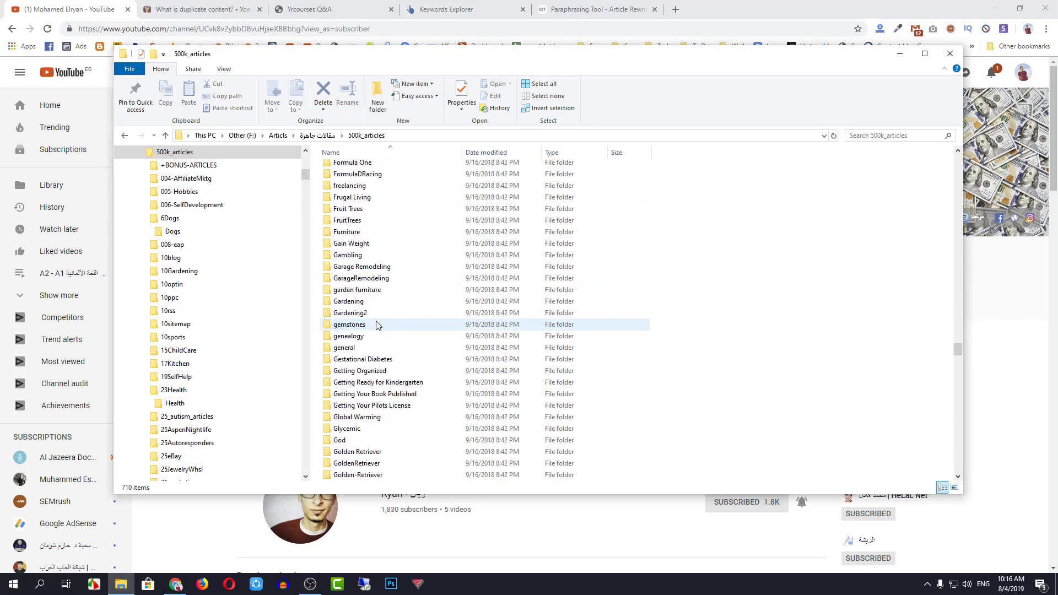
scroll(376, 325, "down", 10)
scroll(379, 329, "down", 20)
scroll(379, 328, "down", 20)
scroll(379, 326, "down", 20)
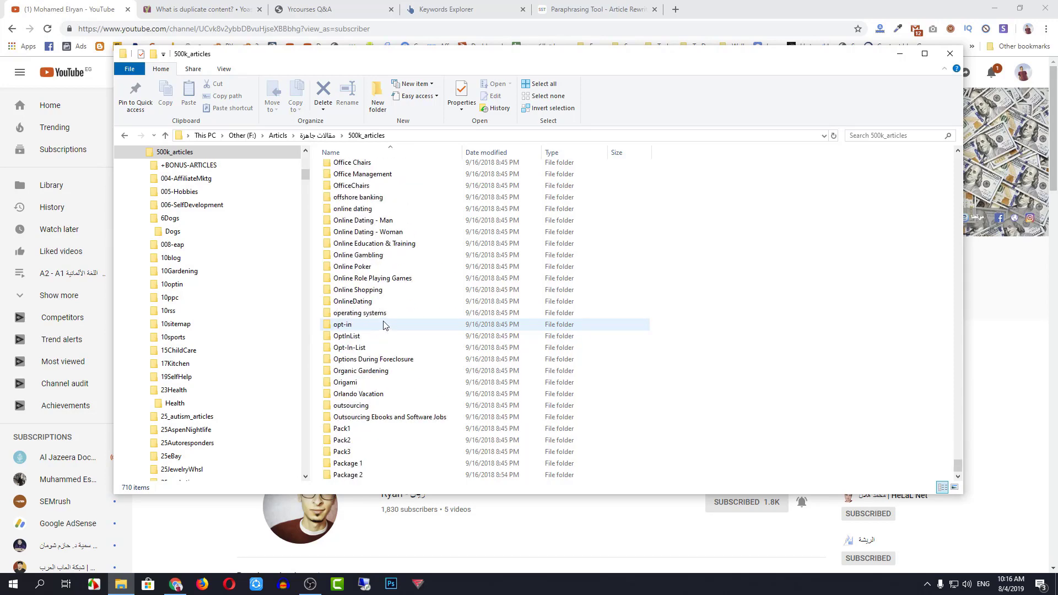
left_click(900, 54)
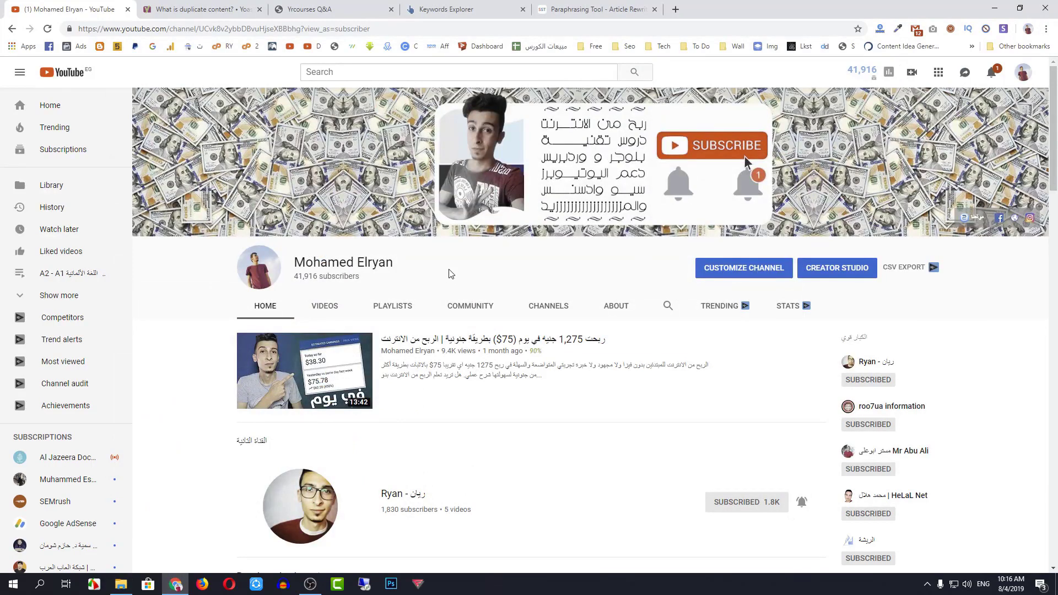
Read the introduction of Yoast's "What is duplicate content?" article, focusing on the statement about the Google penalty.
left_click(163, 17)
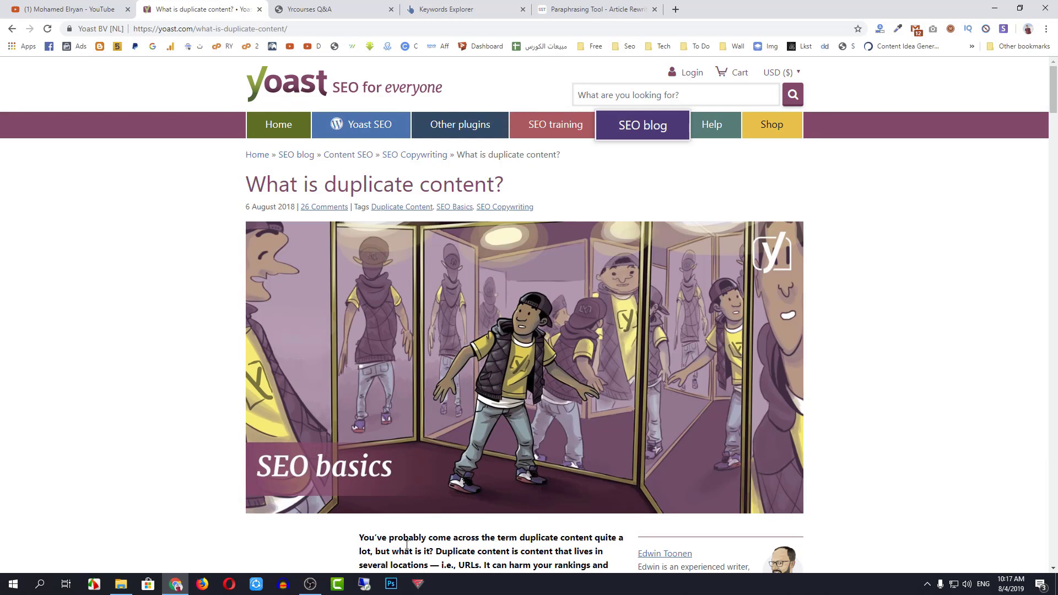
scroll(407, 544, "down", 2)
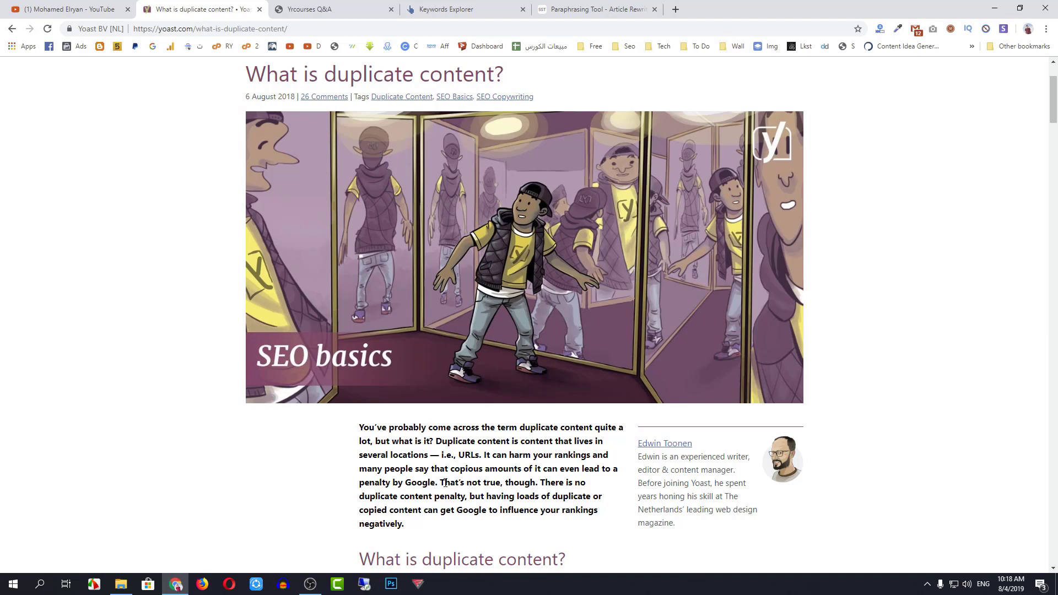
left_click_drag(439, 482, 500, 484)
left_click(500, 484)
left_click(499, 483)
scroll(428, 506, "down", 1)
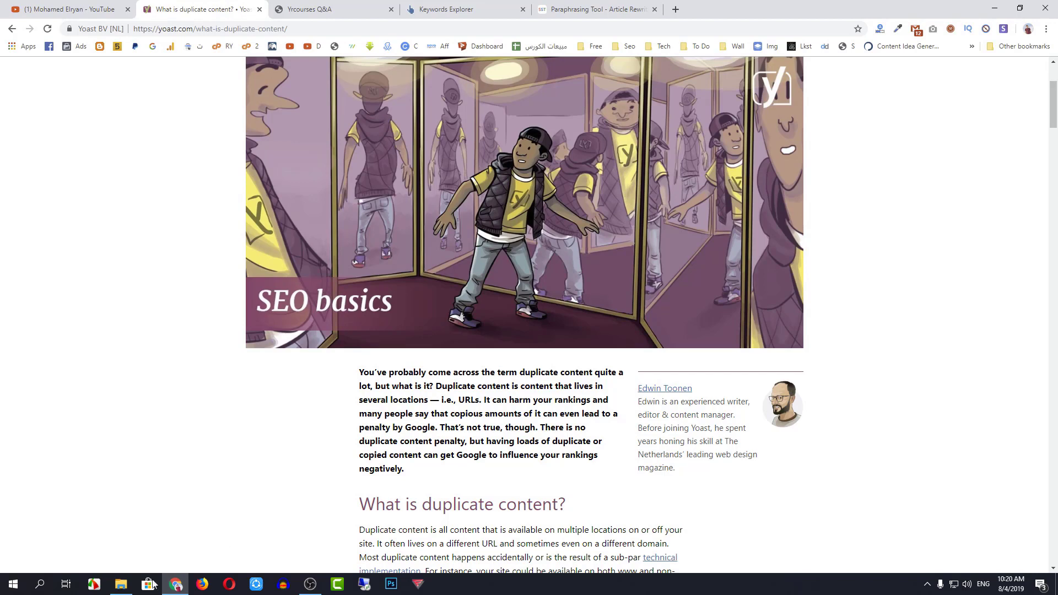
Glance at the 500k_articles folder again, and view the Yrcourses Q&A home page in the browser.
left_click(120, 583)
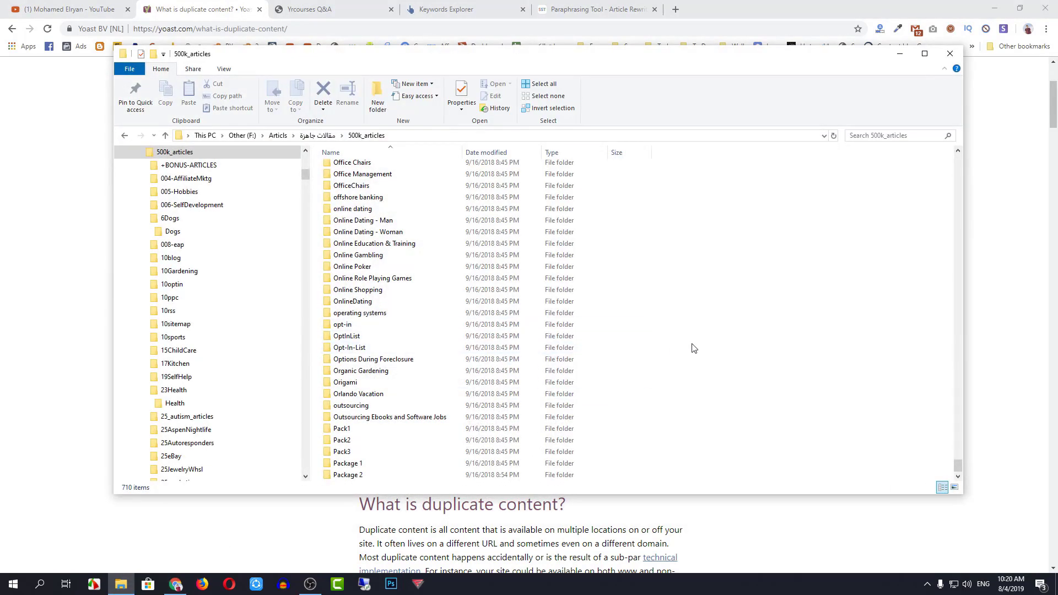
left_click(104, 330)
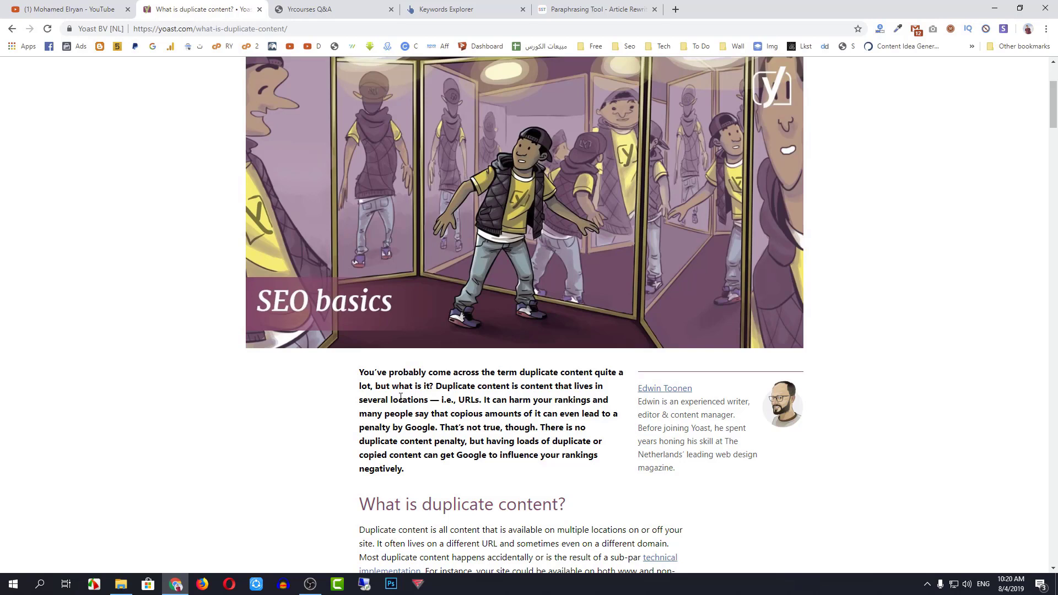
left_click(351, 4)
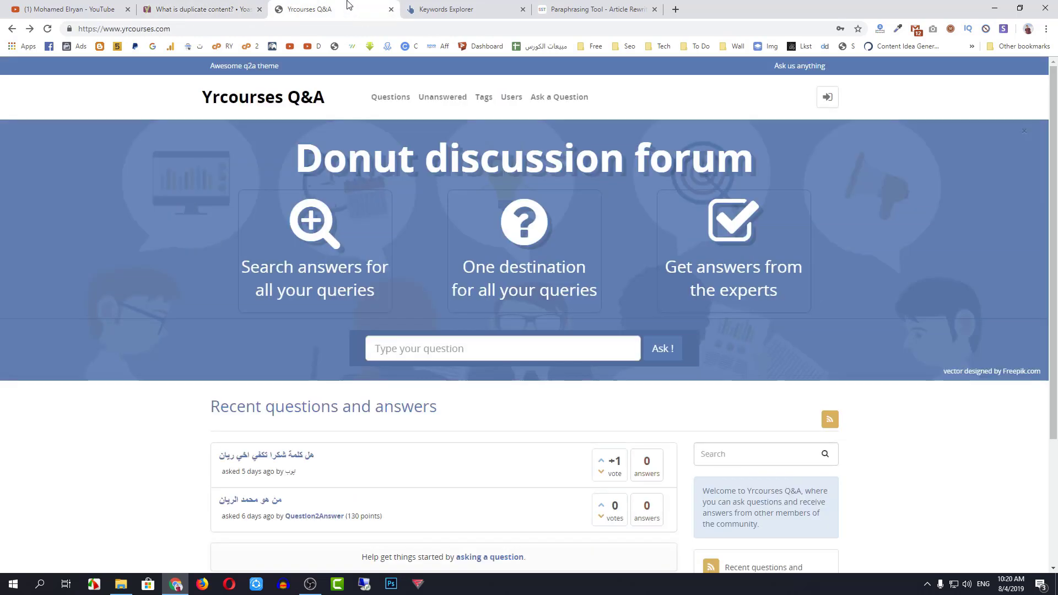
double_click(408, 177)
left_click(393, 232)
Return to the 500k_articles folder in File Explorer and open the Health subfolder inside 23Health.
left_click(121, 583)
scroll(747, 283, "up", 15)
left_click_drag(958, 439, 958, 160)
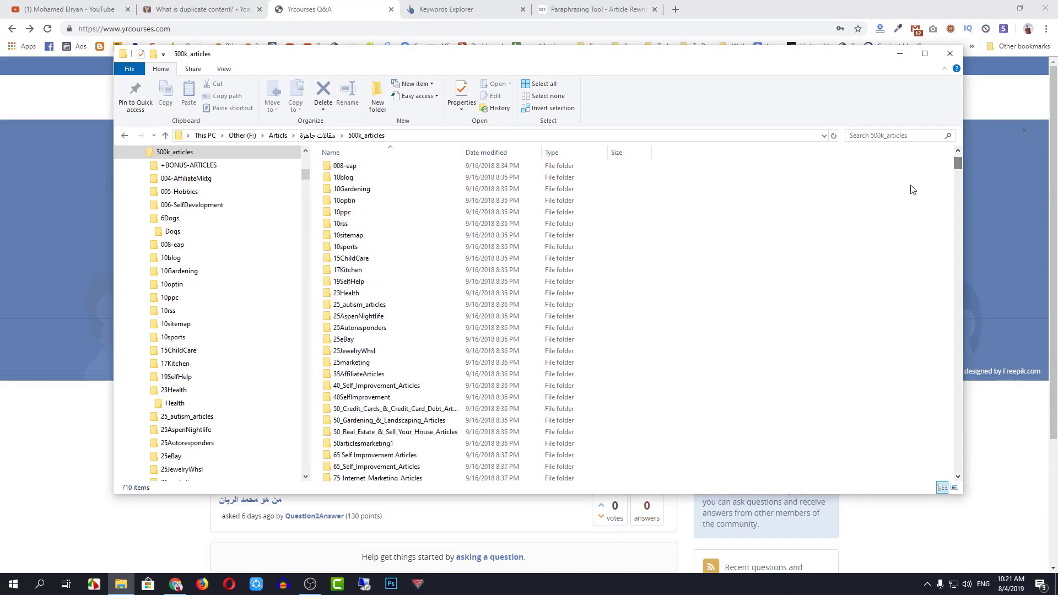
double_click(380, 296)
double_click(360, 168)
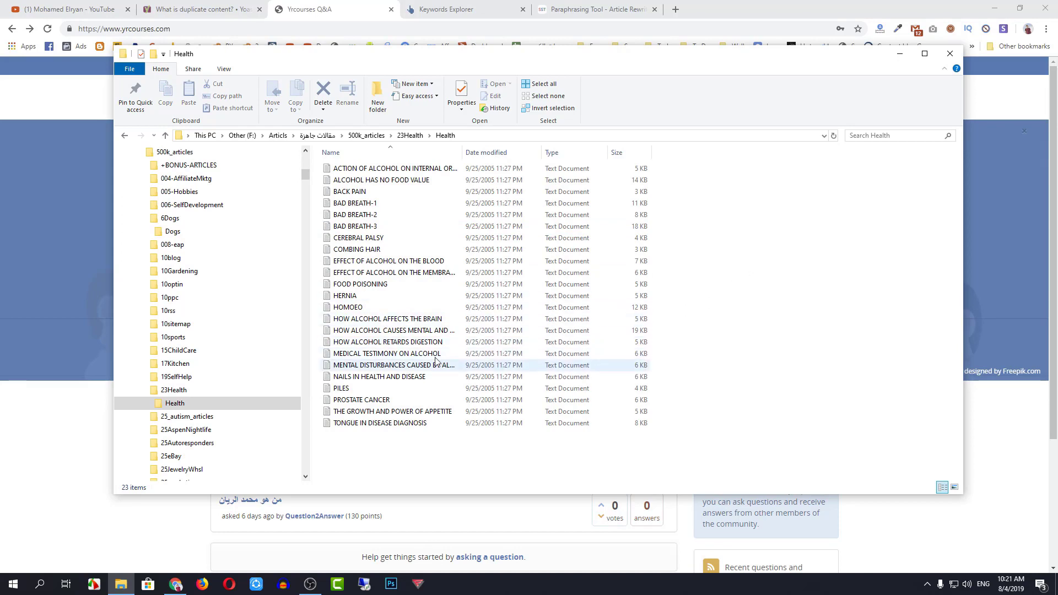
Open the HOMOEO text file and copy the word "Homoeopathy" from the start of its first paragraph.
double_click(359, 310)
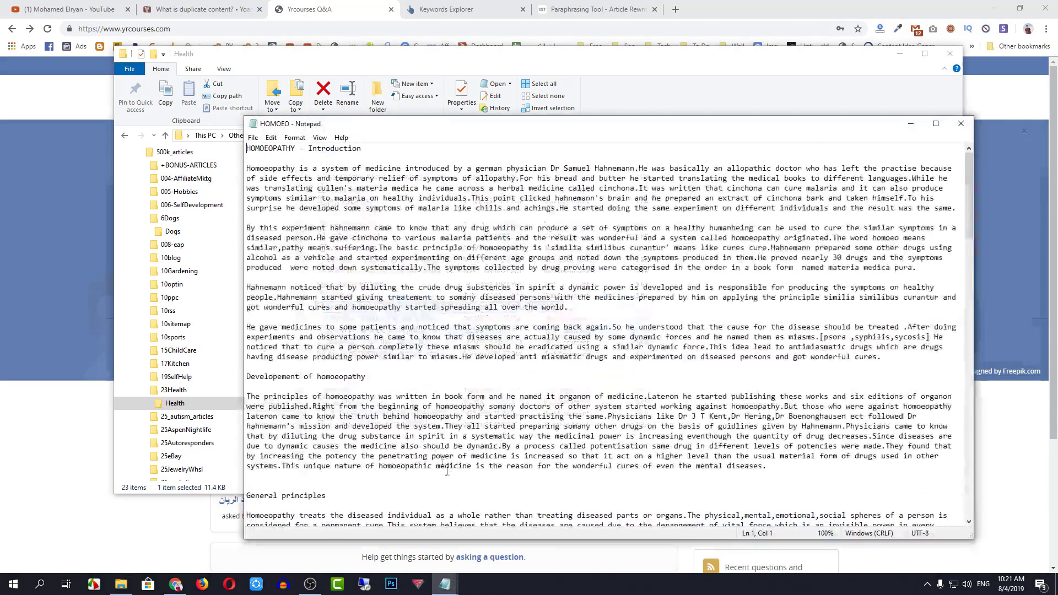
left_click(949, 111)
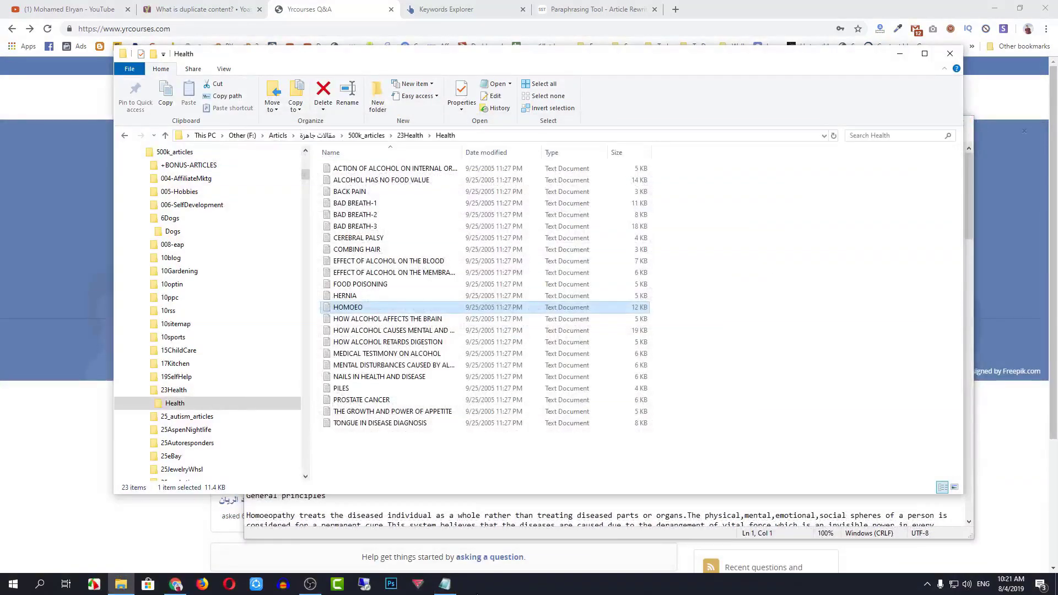
left_click(437, 515)
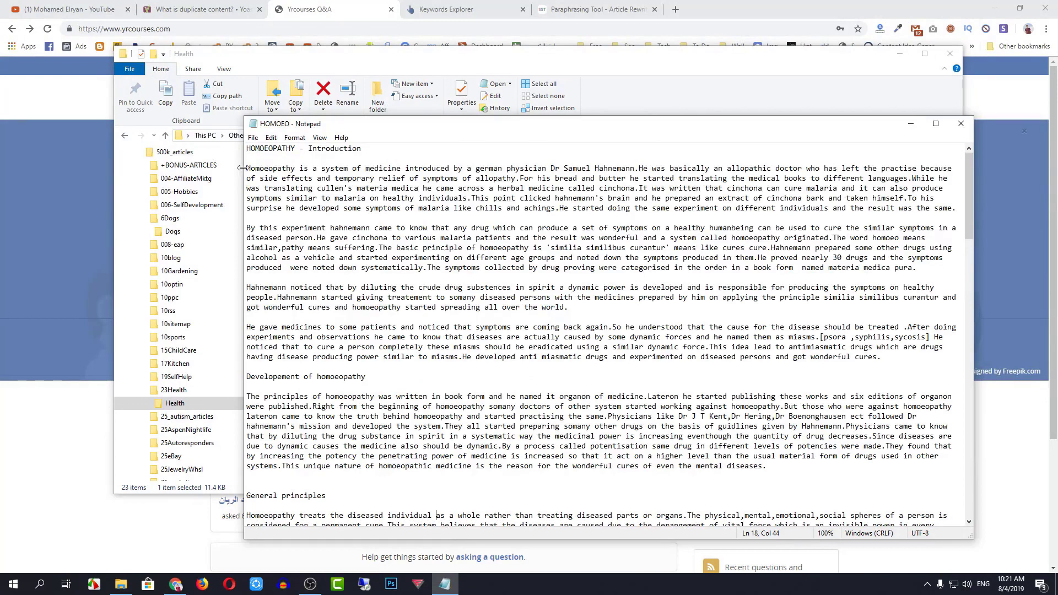
left_click_drag(248, 168, 294, 169)
key("ctrl+c")
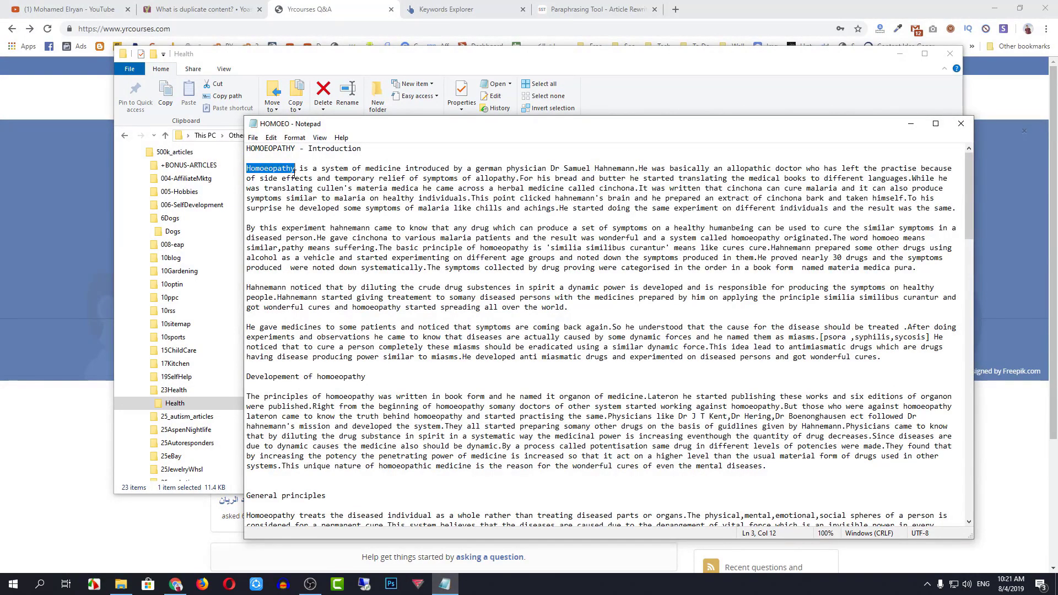
Look up "Homoeopathy" in Ahrefs Keywords Explorer for Google in the United States, and check its CPC.
left_click(474, 9)
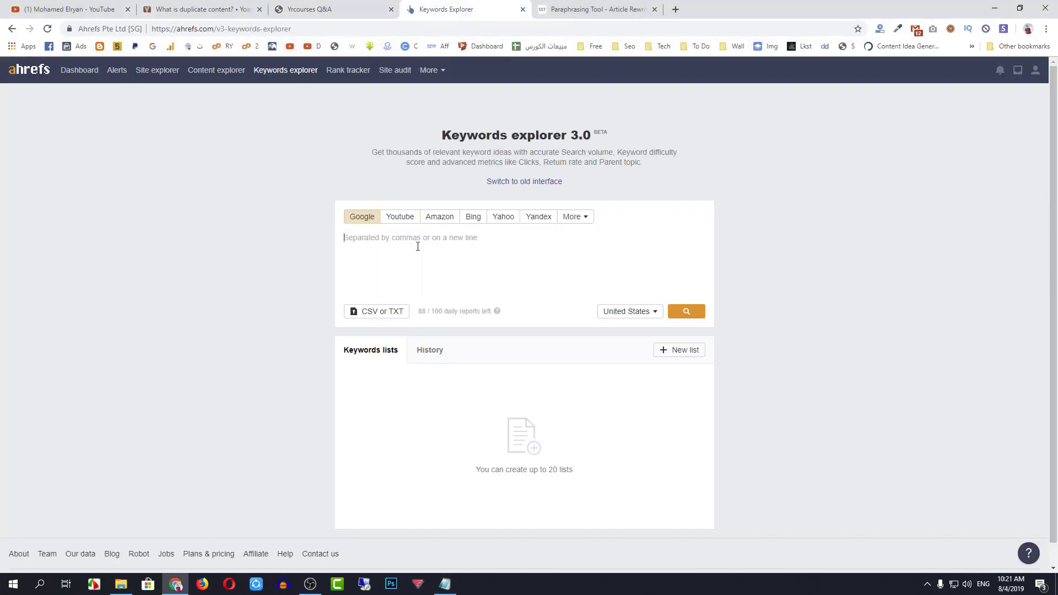
key("ctrl+v")
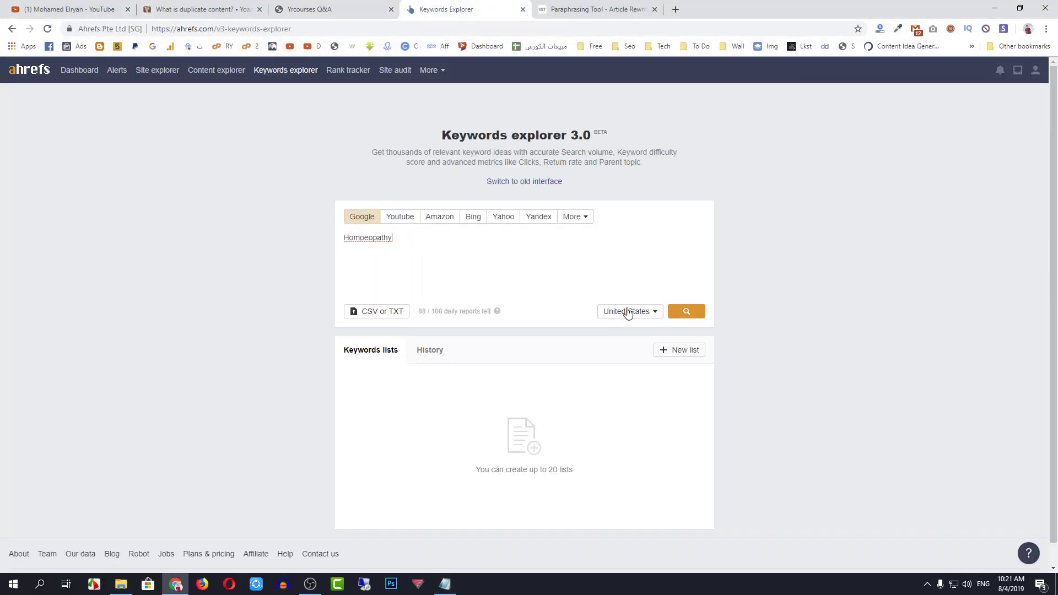
left_click(686, 312)
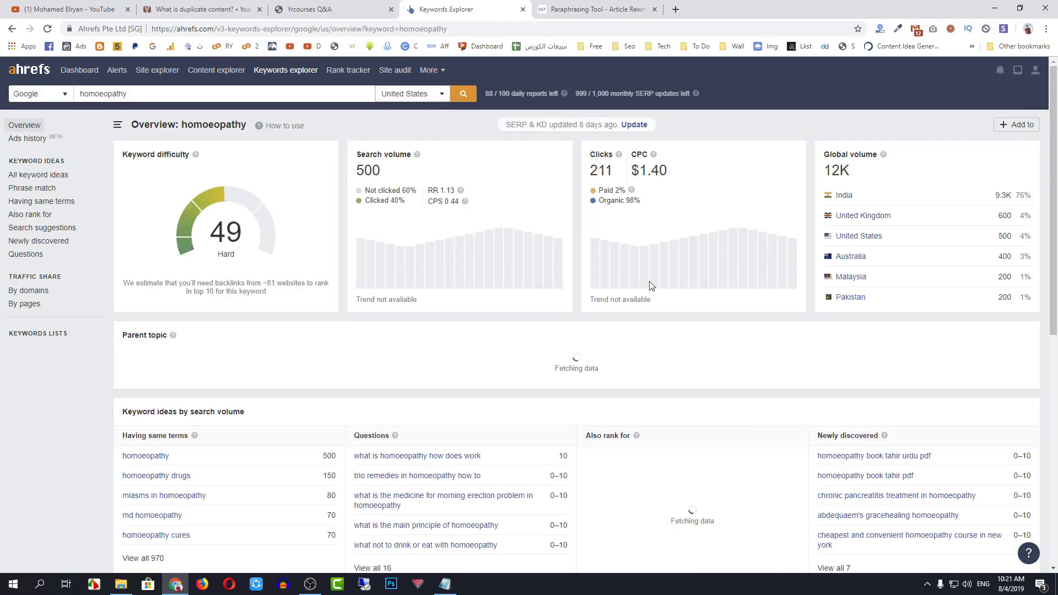
left_click_drag(640, 171, 656, 171)
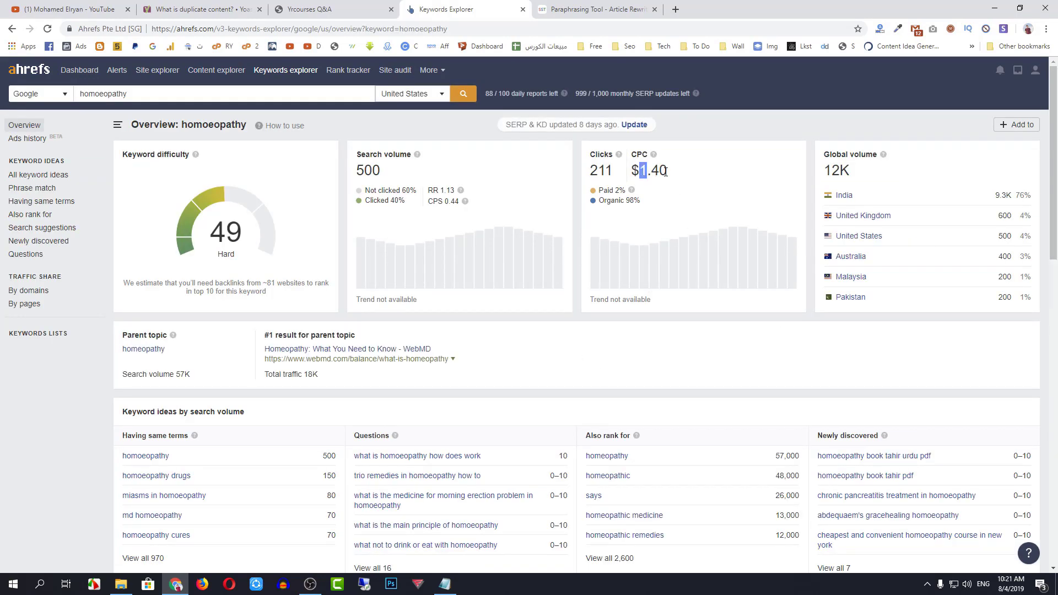
double_click(649, 172)
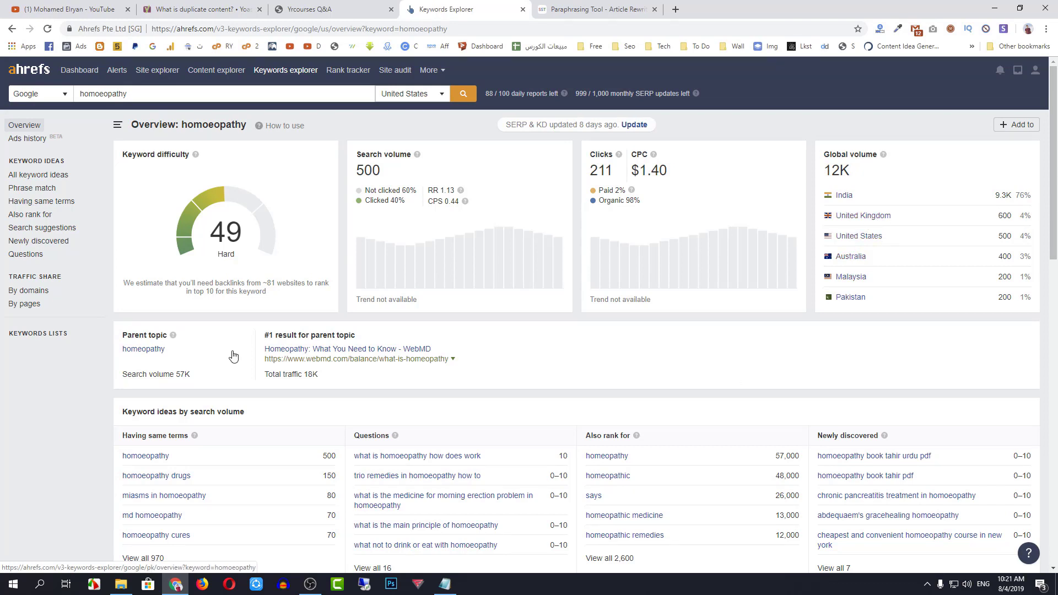
Show all keyword ideas for homoeopathy and sort them by CPC from highest to lowest.
left_click(54, 175)
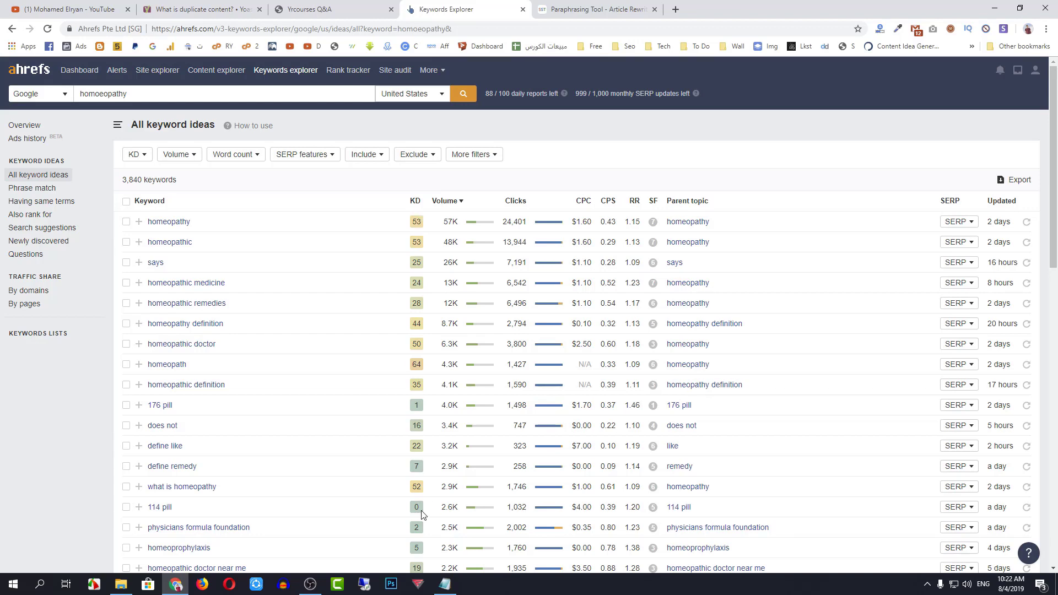
mouse_move(589, 204)
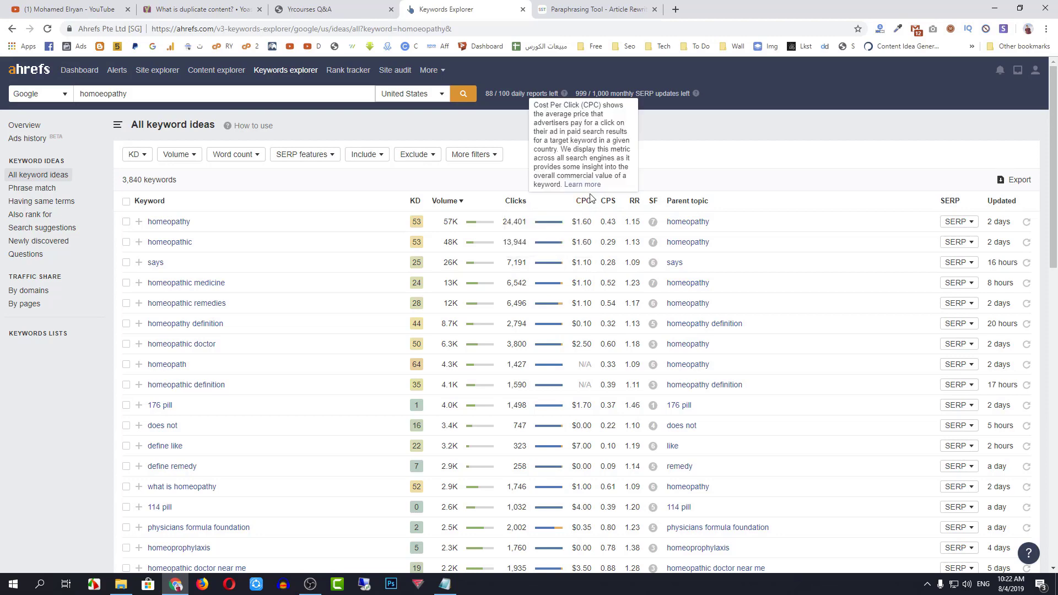
left_click(586, 202)
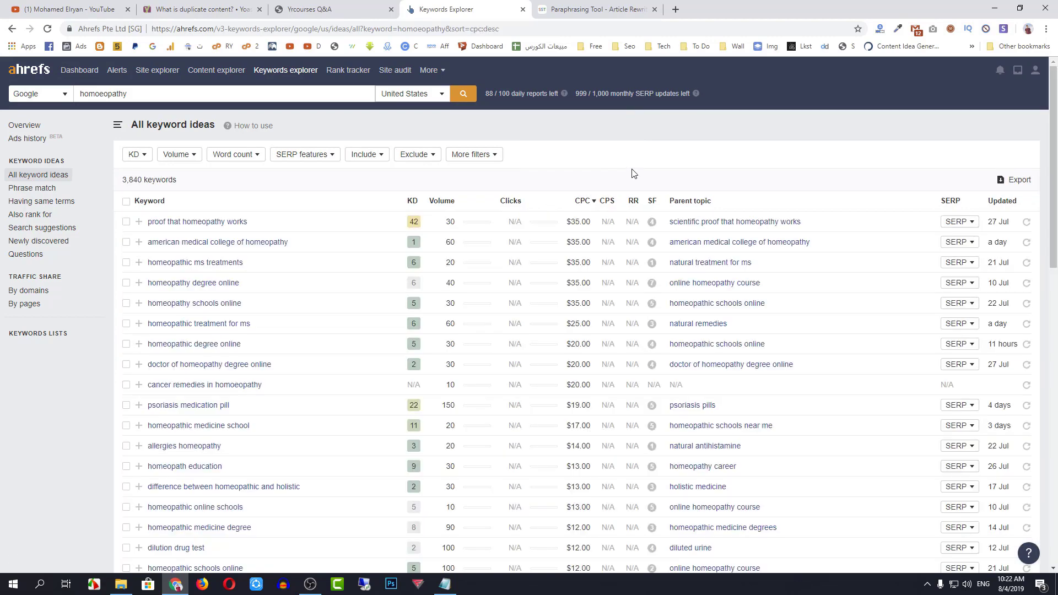
Examine the CPC of "proof that homeopathy works" and the keyword difficulty of "american medical college of homeopathy".
left_click_drag(569, 224, 588, 223)
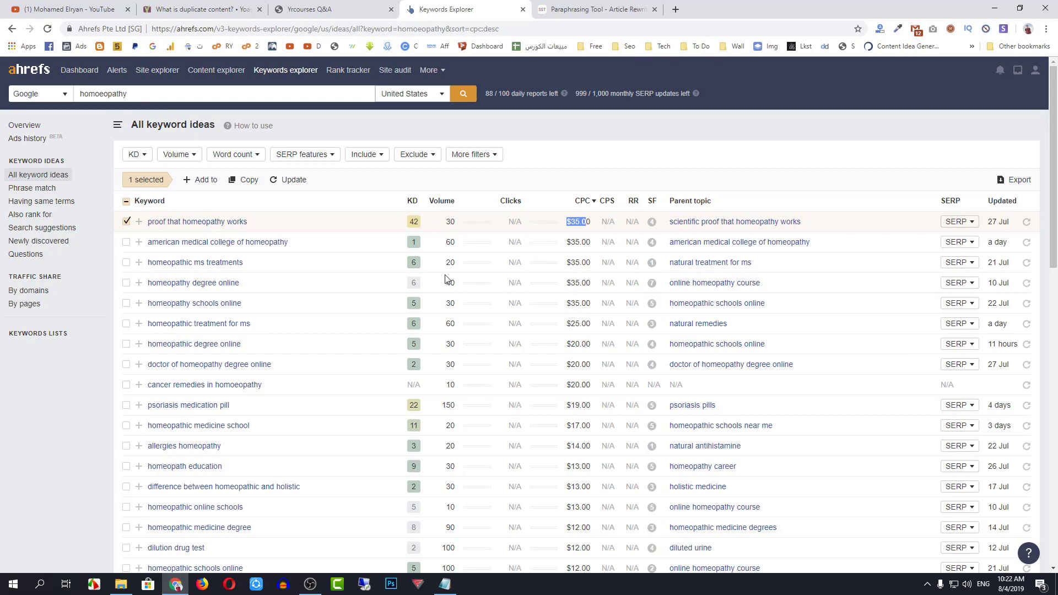
left_click(414, 245)
double_click(415, 243)
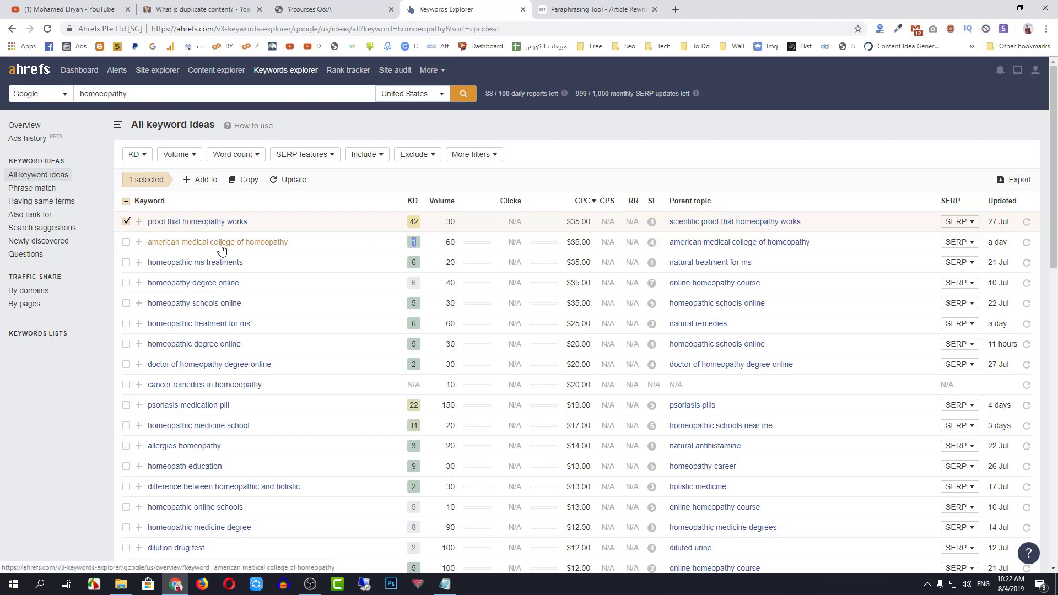
Examine the keyword difficulty of high-CPC ideas such as "bild animal hospital", and the volume and CPC of "american medical college of homeopathy".
scroll(397, 386, "down", 2)
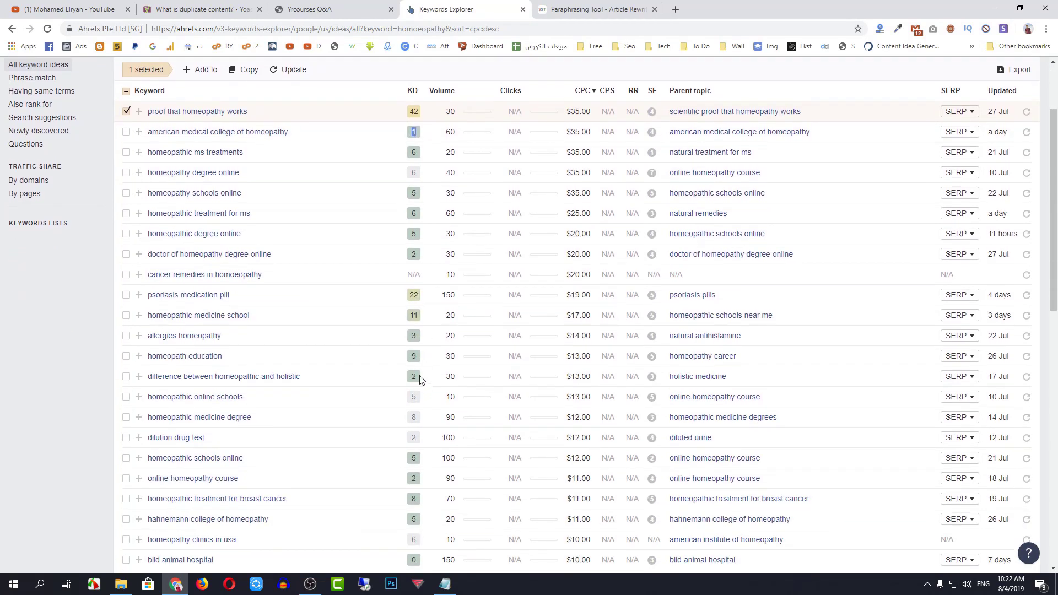
left_click(418, 560)
scroll(564, 567, "down", 4)
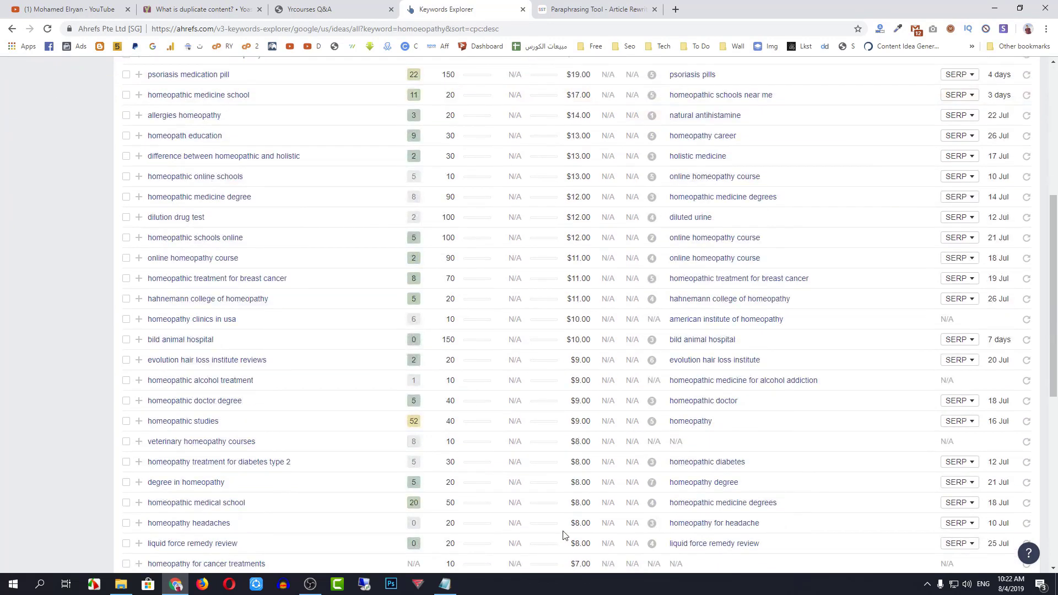
double_click(414, 381)
double_click(416, 342)
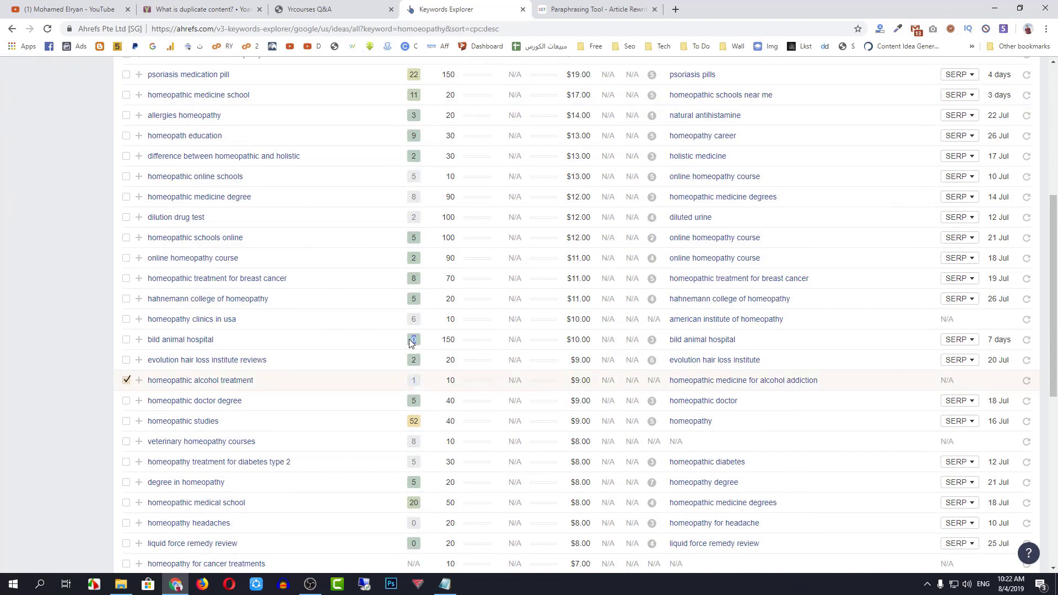
left_click(418, 488)
scroll(433, 373, "up", 6)
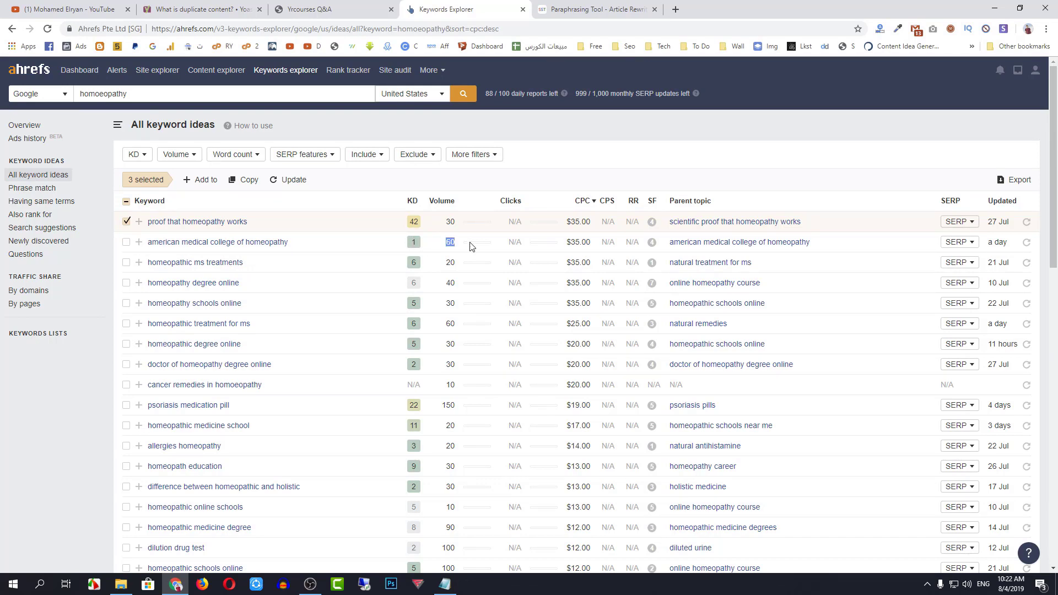
left_click_drag(565, 243, 588, 243)
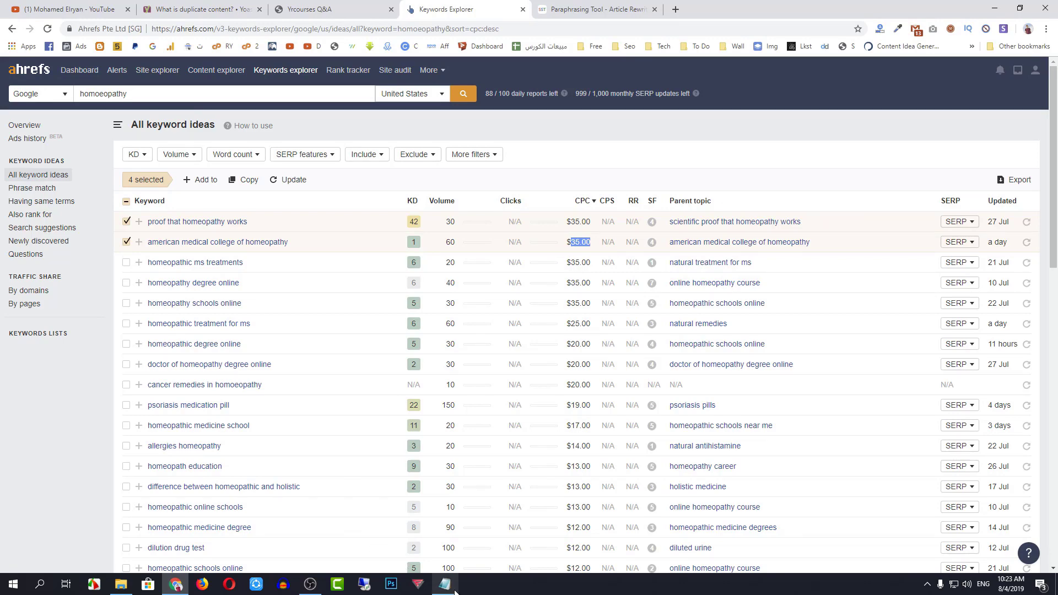
Copy "homoeopathy" from the Ahrefs keyword query, search Google for it in a new tab, and look over the results.
key("alt+Tab")
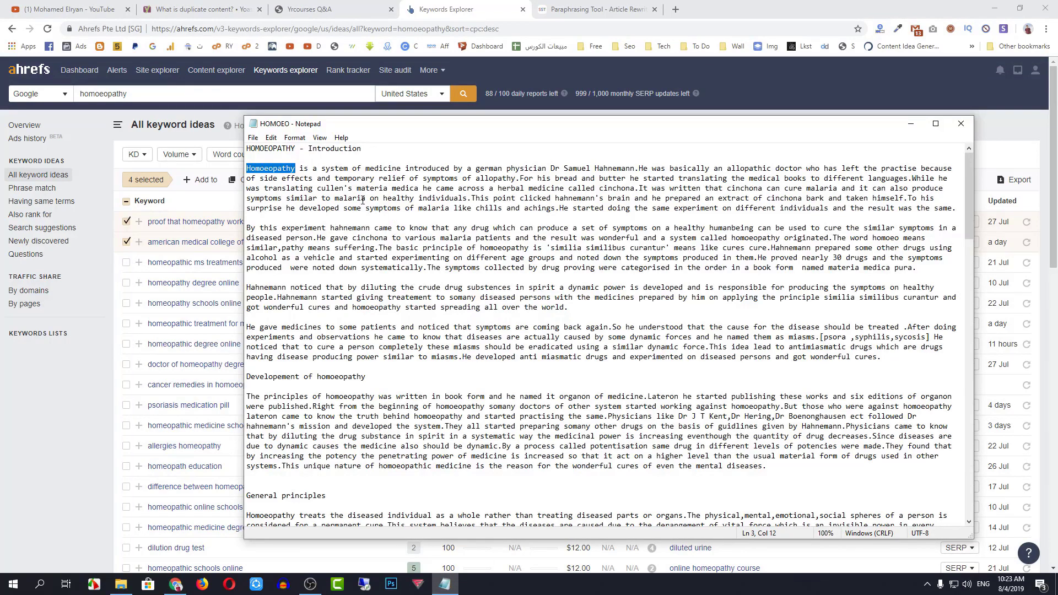
double_click(113, 95)
right_click(113, 97)
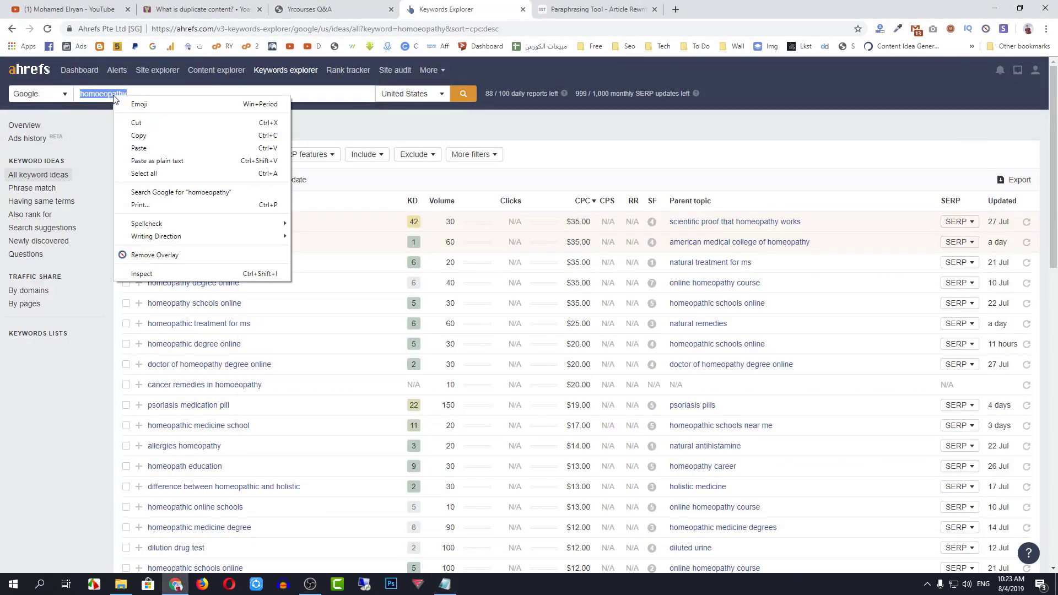
left_click(143, 135)
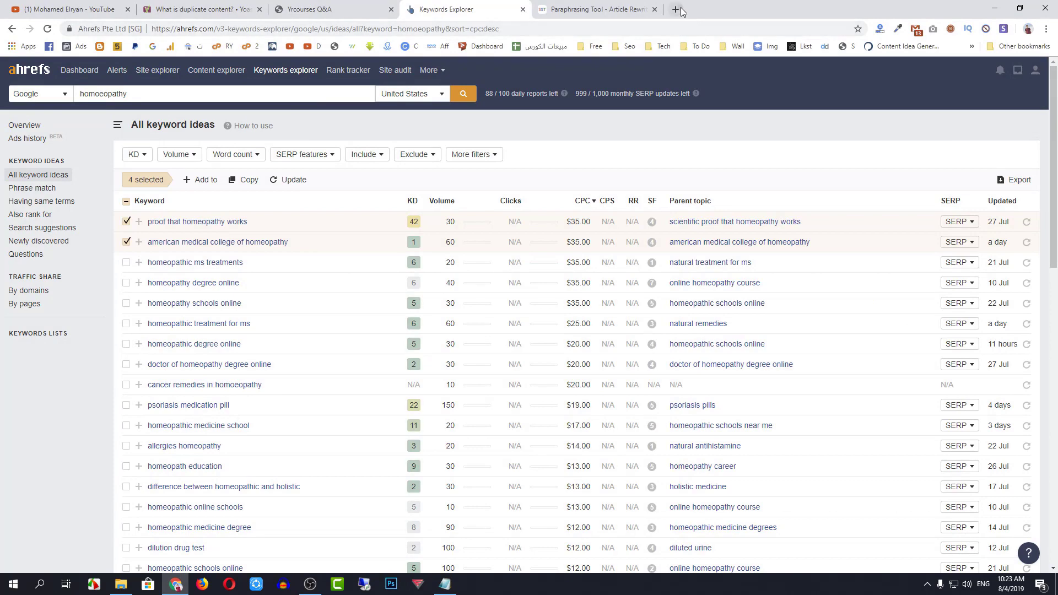
left_click(681, 8)
key("ctrl+v")
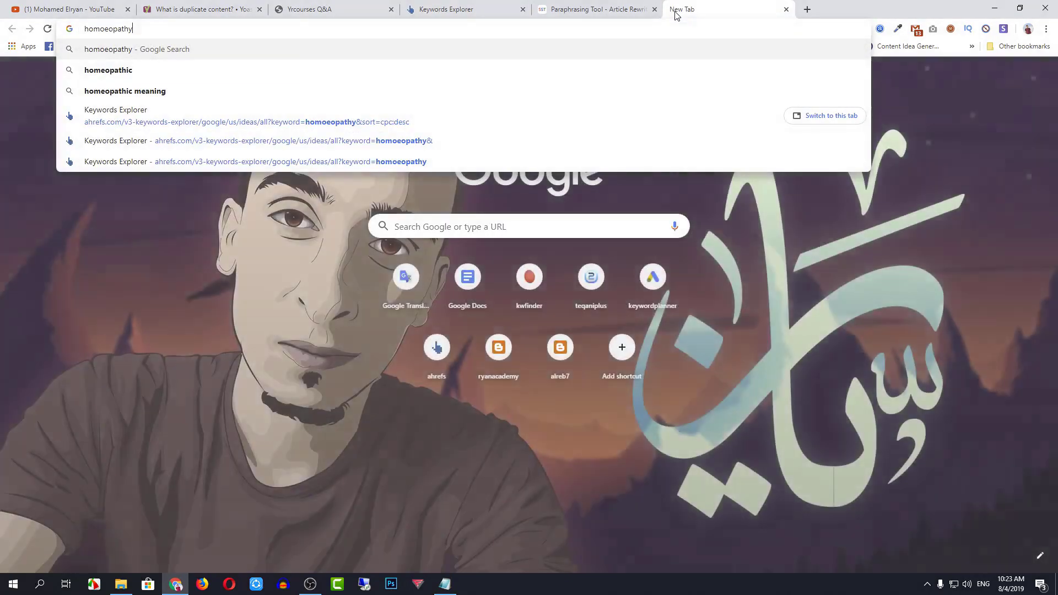
key("Return")
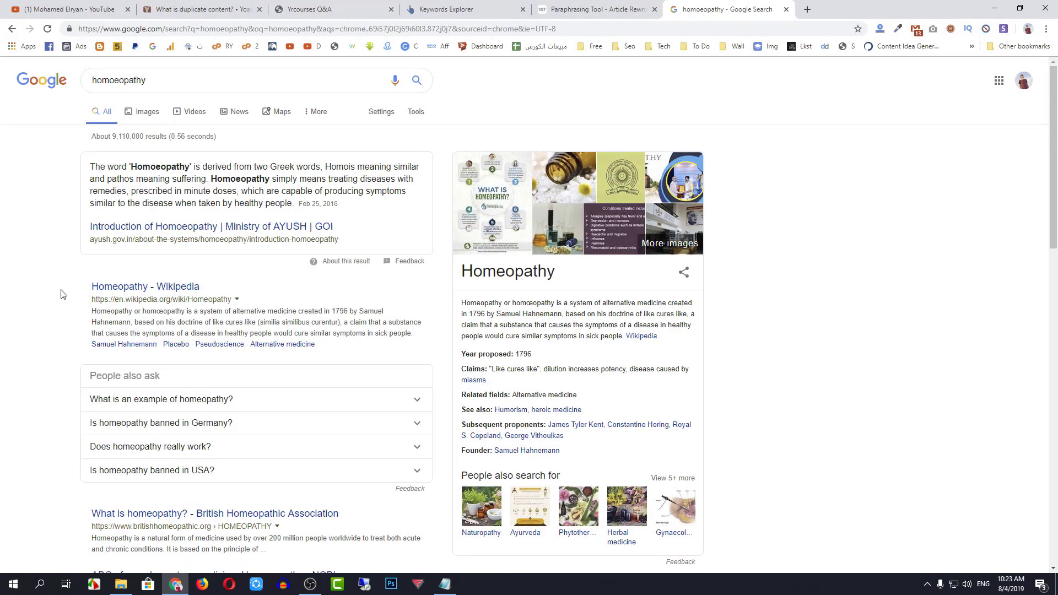
scroll(63, 292, "down", 1)
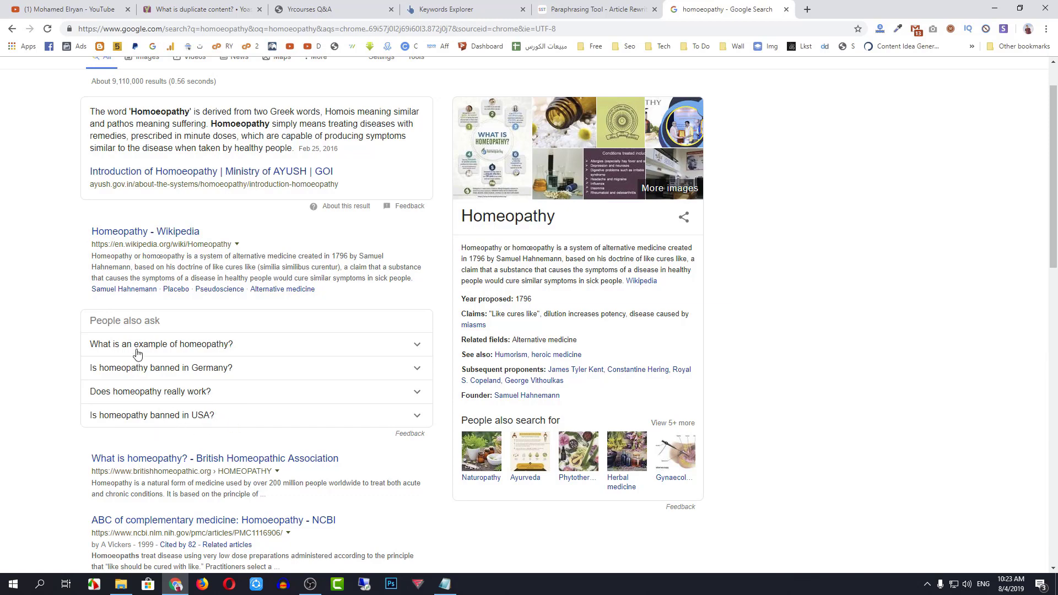
Look through the whole HOMOEO text file in Notepad, from its introduction to the anti miasmatic treatment section.
left_click(445, 584)
left_click(389, 397)
scroll(372, 386, "down", 20)
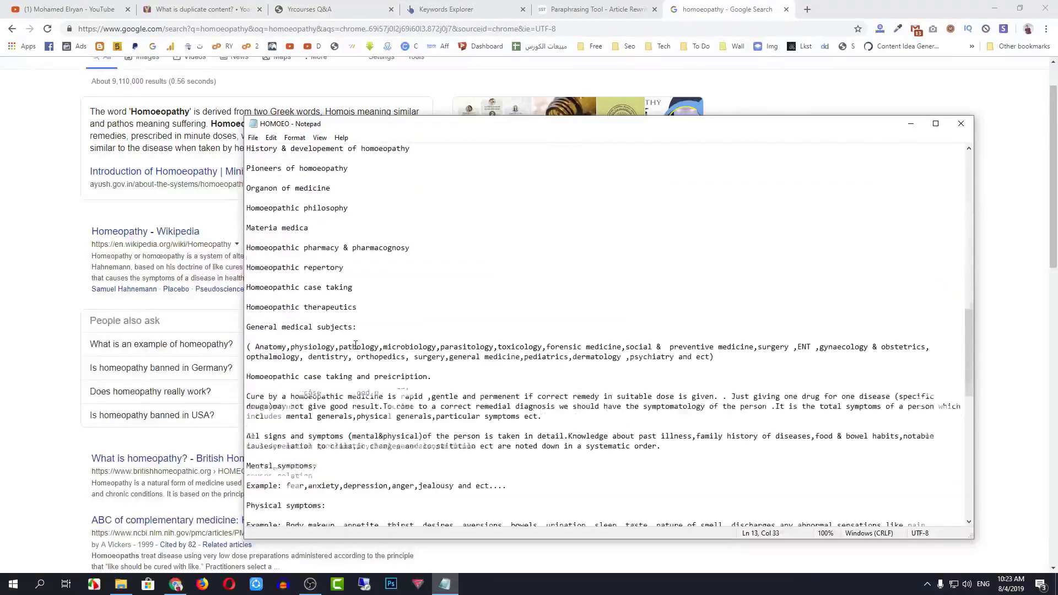
scroll(355, 345, "down", 10)
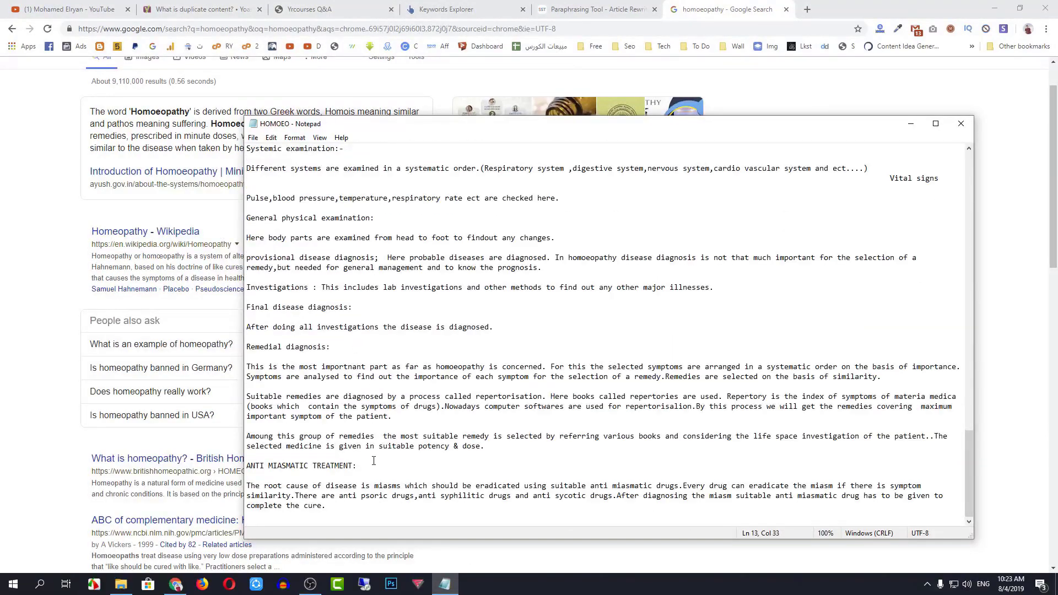
left_click_drag(352, 517, 248, 108)
left_click(296, 148)
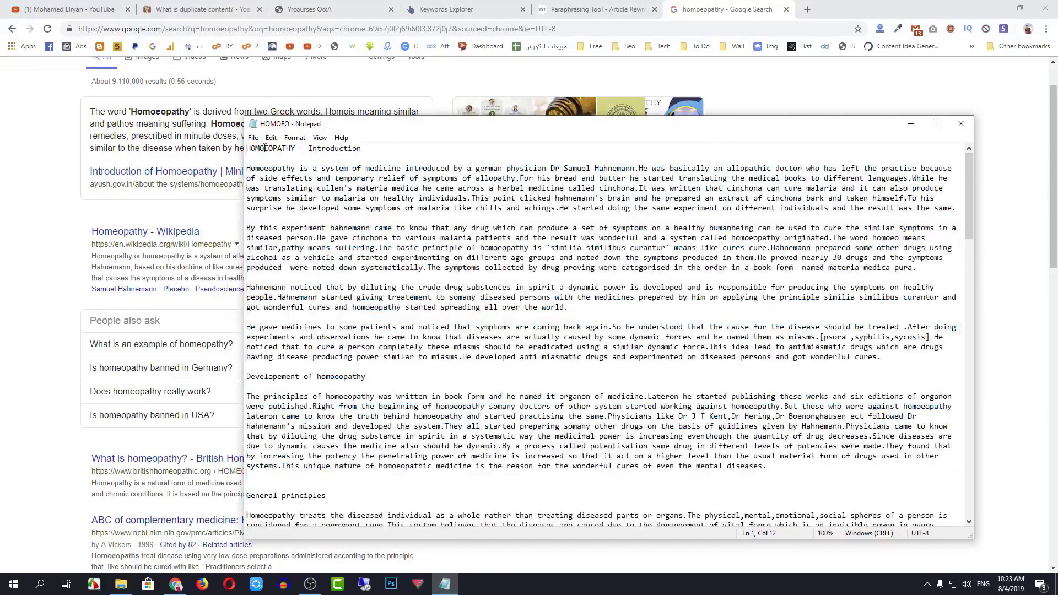
Copy the word "Homoeopathy" from the definition snippet above the Google search results.
scroll(177, 146, "up", 1)
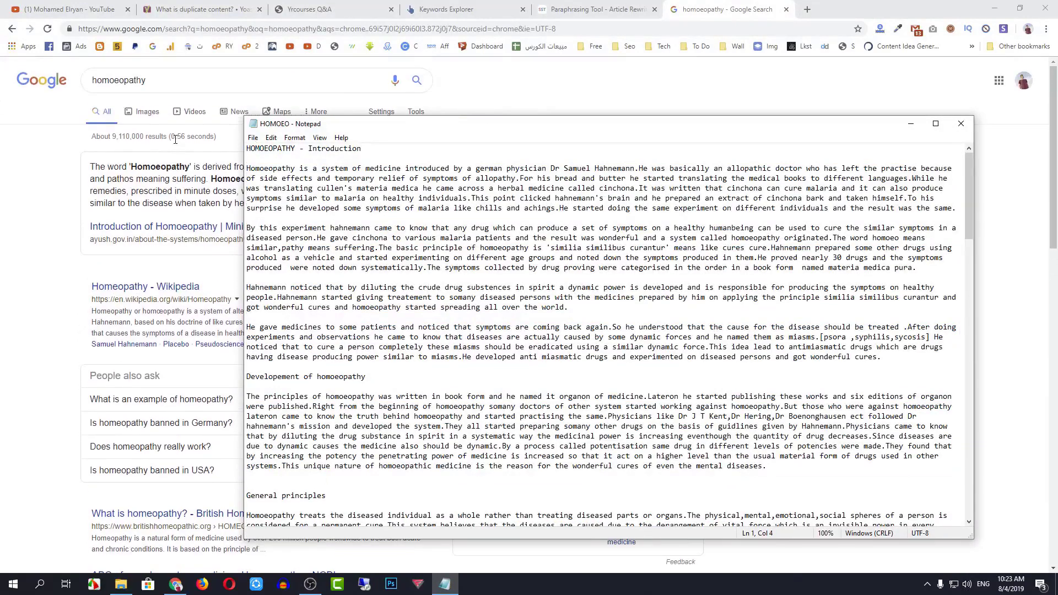
triple_click(157, 165)
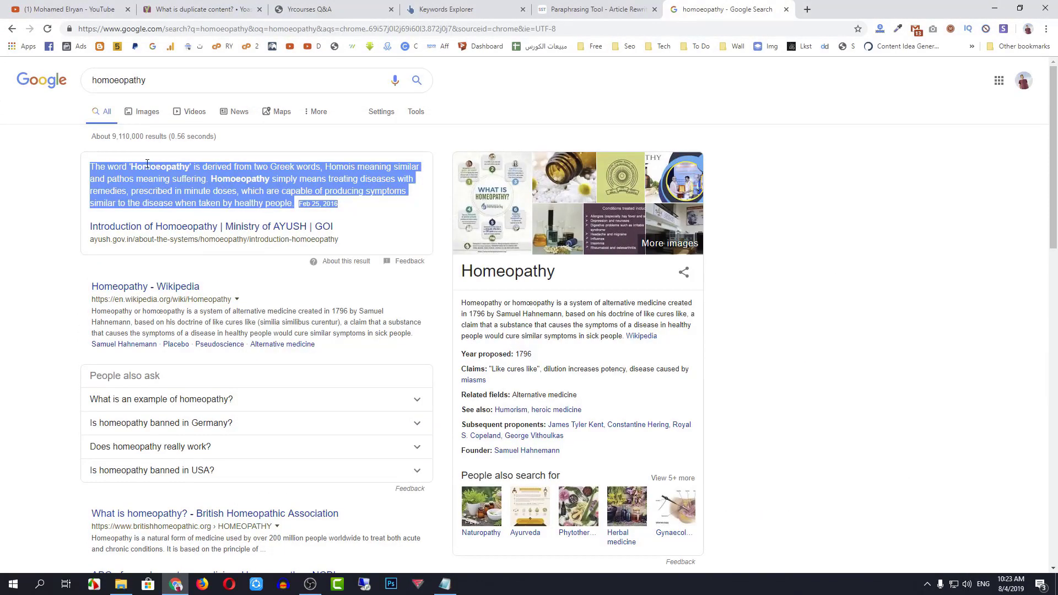
double_click(145, 165)
Start a new question on the Yrcourses Q&A site and enter "How is Homoeopathy?" as its title.
left_click(303, 6)
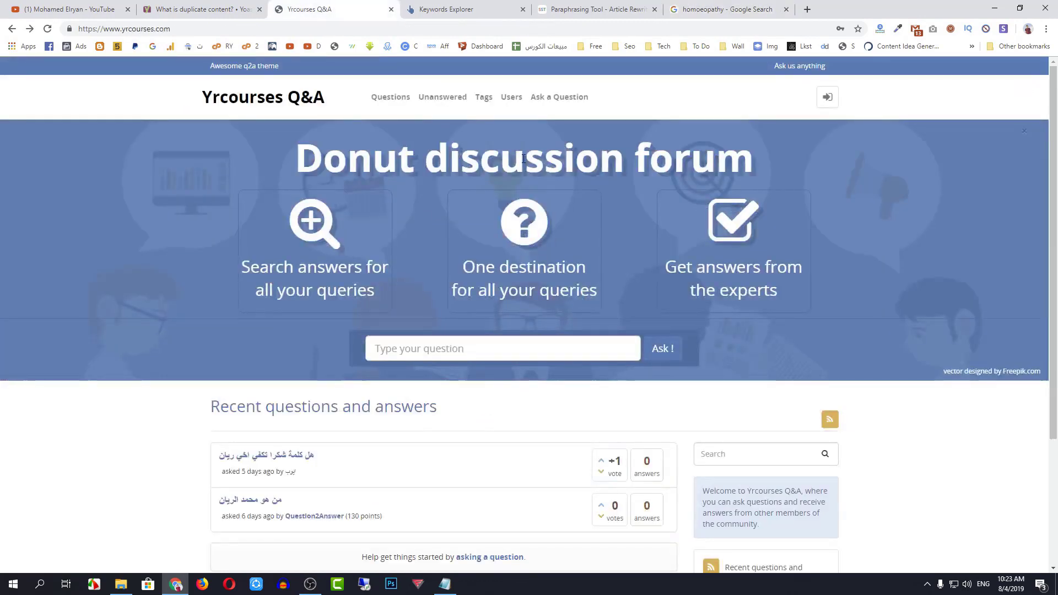
left_click(576, 103)
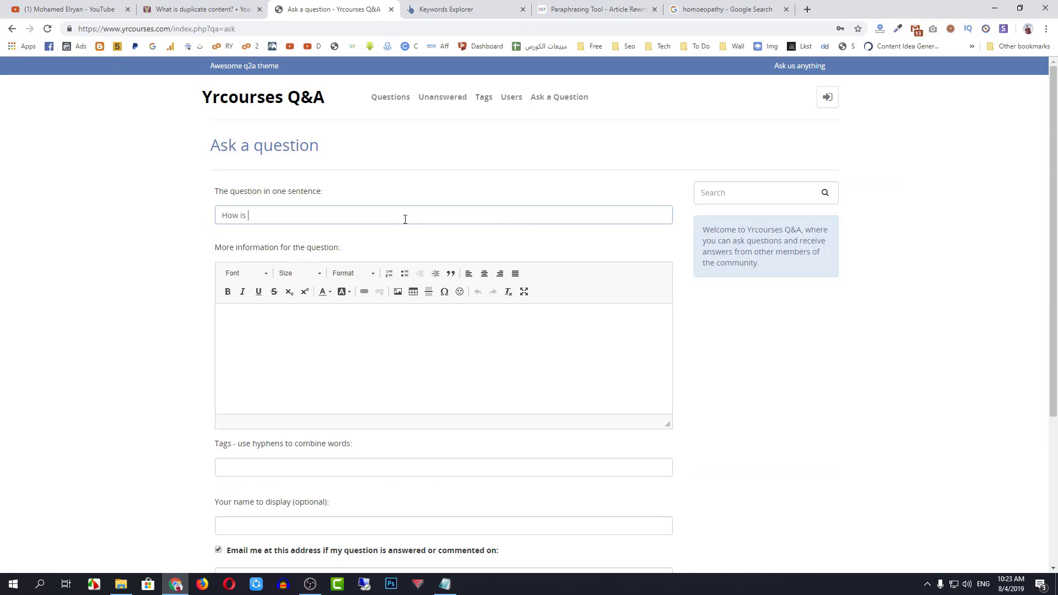
type("How is")
key("ctrl+v")
Copy the question title into the additional information text and post the question.
triple_click(272, 215)
key("ctrl+c")
left_click(286, 333)
key("ctrl+v")
scroll(794, 354, "down", 4)
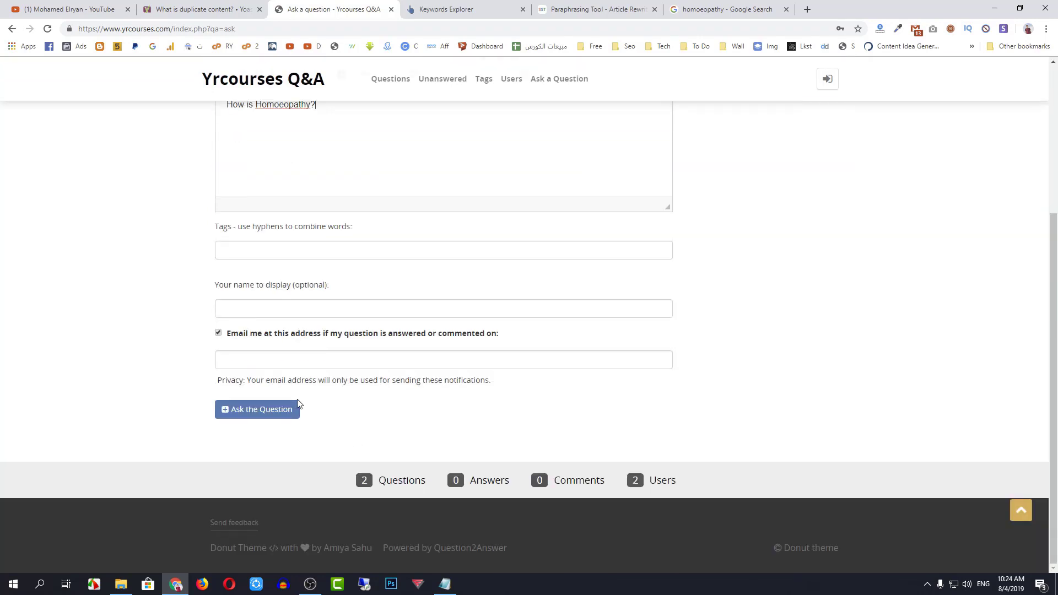
left_click(264, 413)
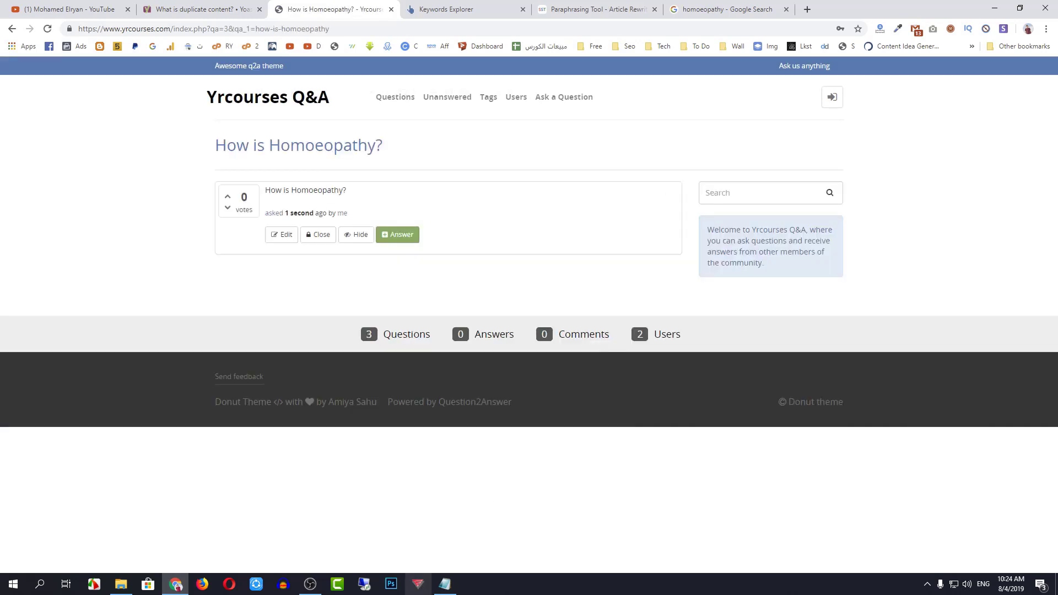
Copy the entire HOMOEO text from Notepad and paste it into a new answer to the posted question.
left_click(444, 584)
key("ctrl+a")
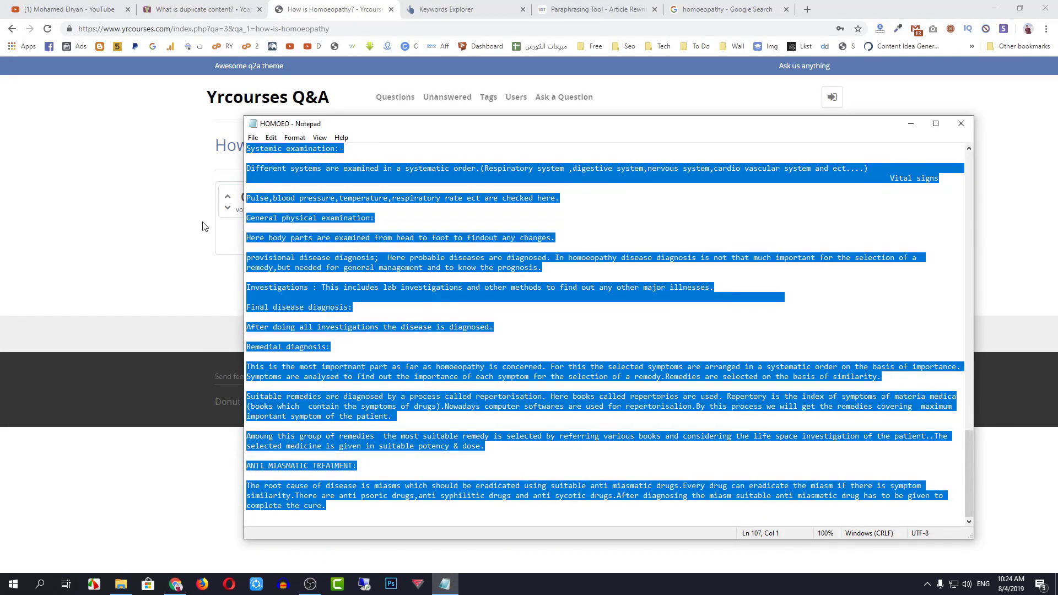
left_click(222, 254)
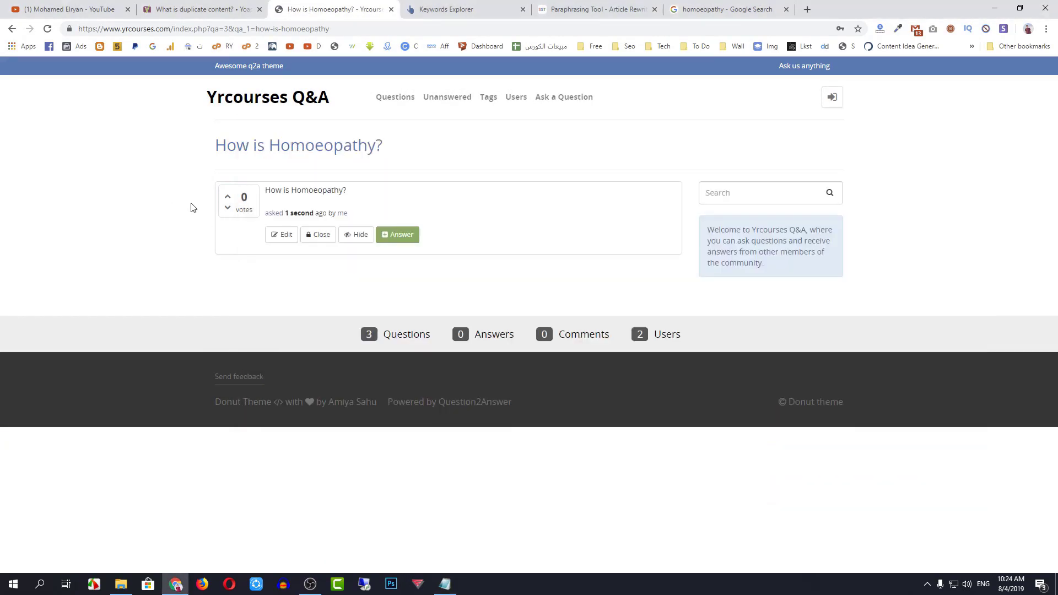
left_click(400, 238)
key("ctrl+v")
Delete the blank line between the answer's title and first paragraph, keeping the word "Homoeopathy" intact.
scroll(357, 344, "up", 20)
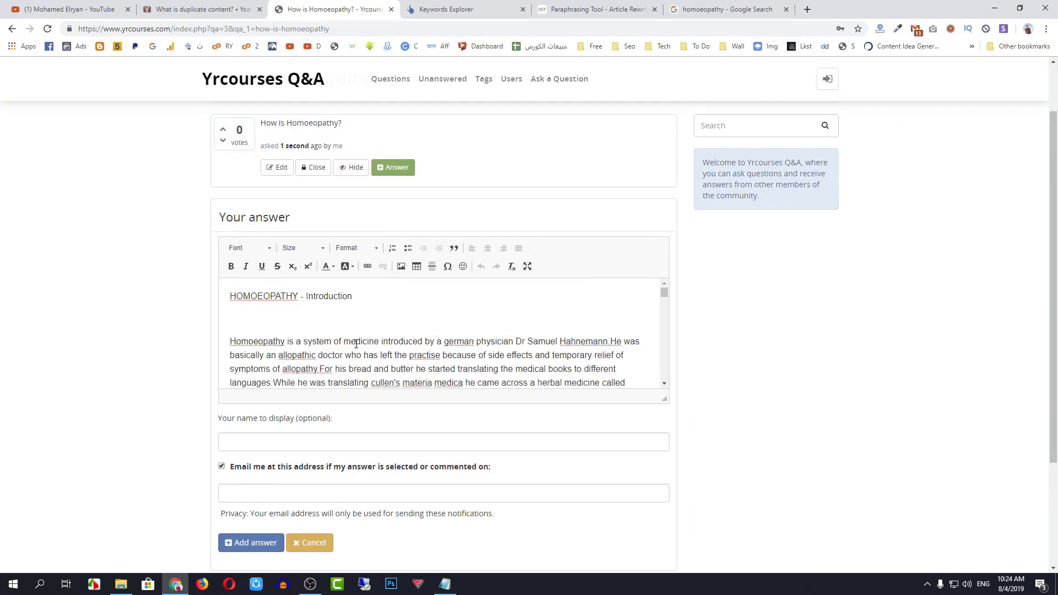
key("Delete")
key("Delete")
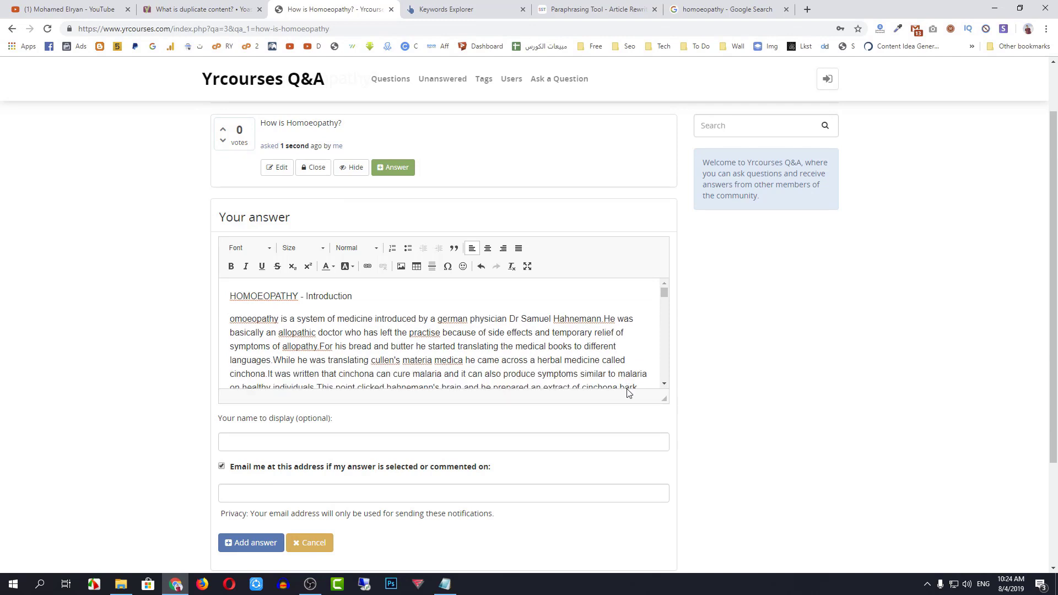
key("ctrl+z")
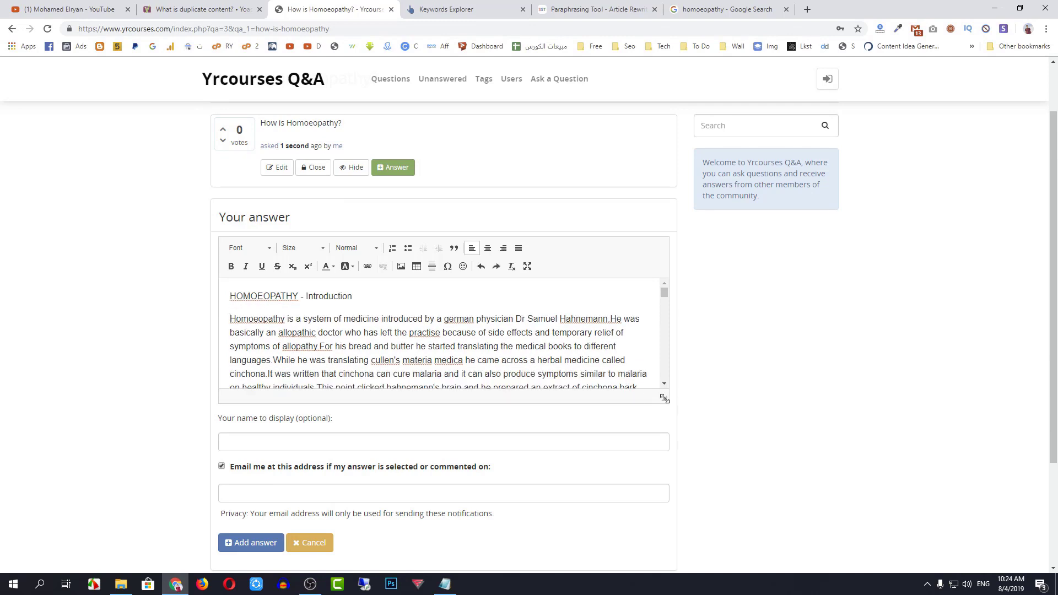
triple_click(315, 298)
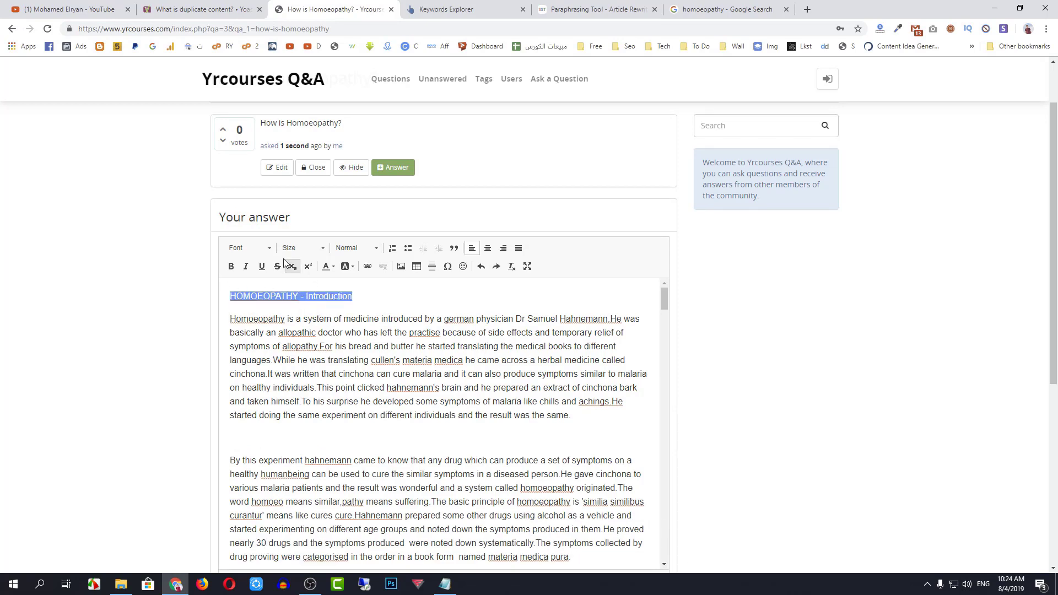
left_click(356, 248)
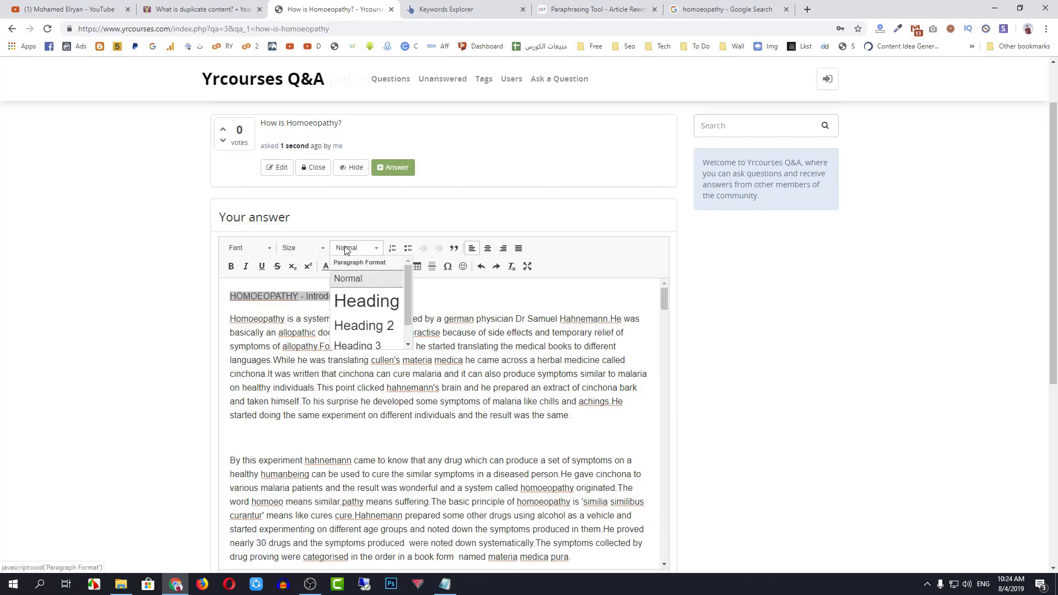
left_click(371, 306)
key("ctrl+z")
Format the answer's "HOMOEOPATHY - Introduction" line as Heading 1.
left_click(315, 301)
left_click_drag(353, 297, 231, 298)
left_click(231, 297)
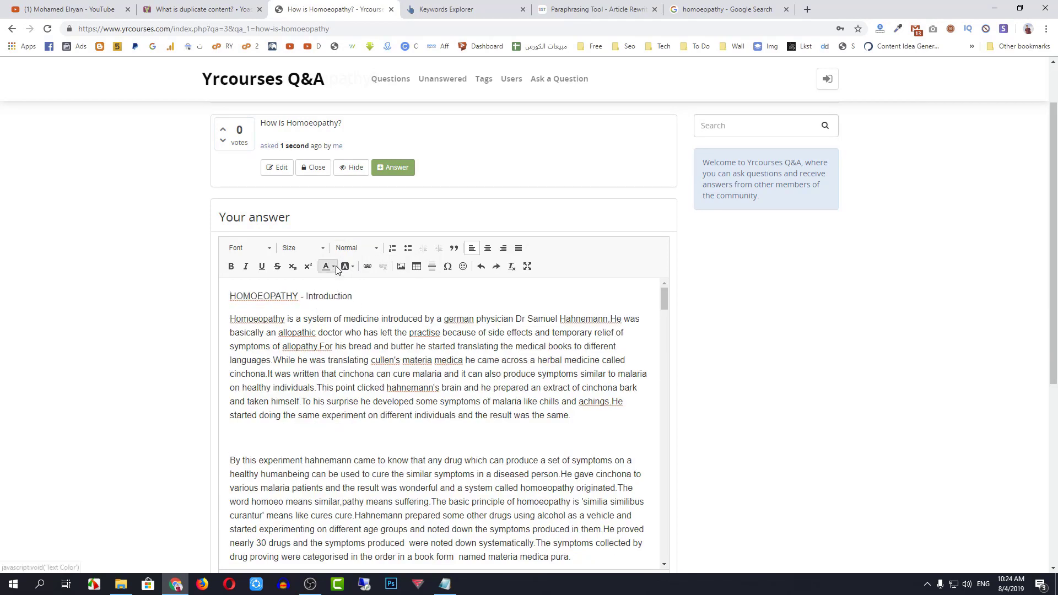
left_click_drag(352, 297, 230, 297)
left_click(230, 298)
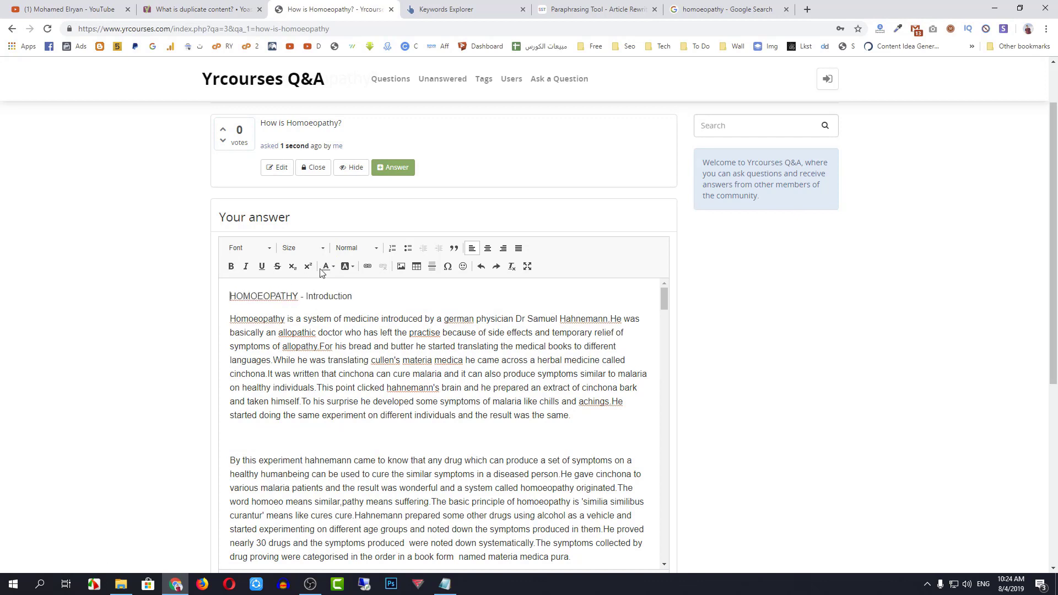
left_click(369, 251)
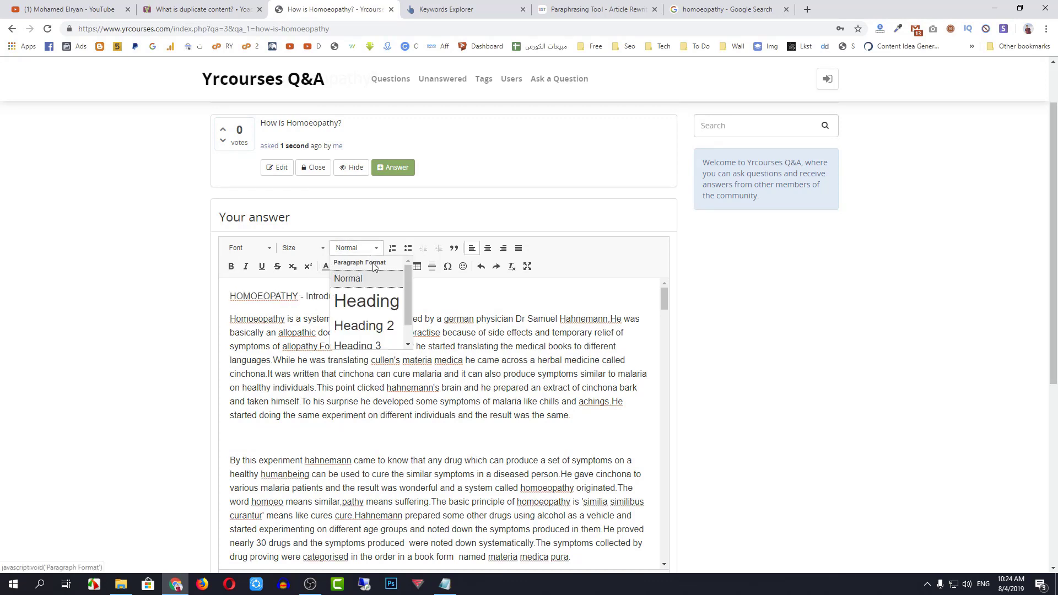
left_click(383, 314)
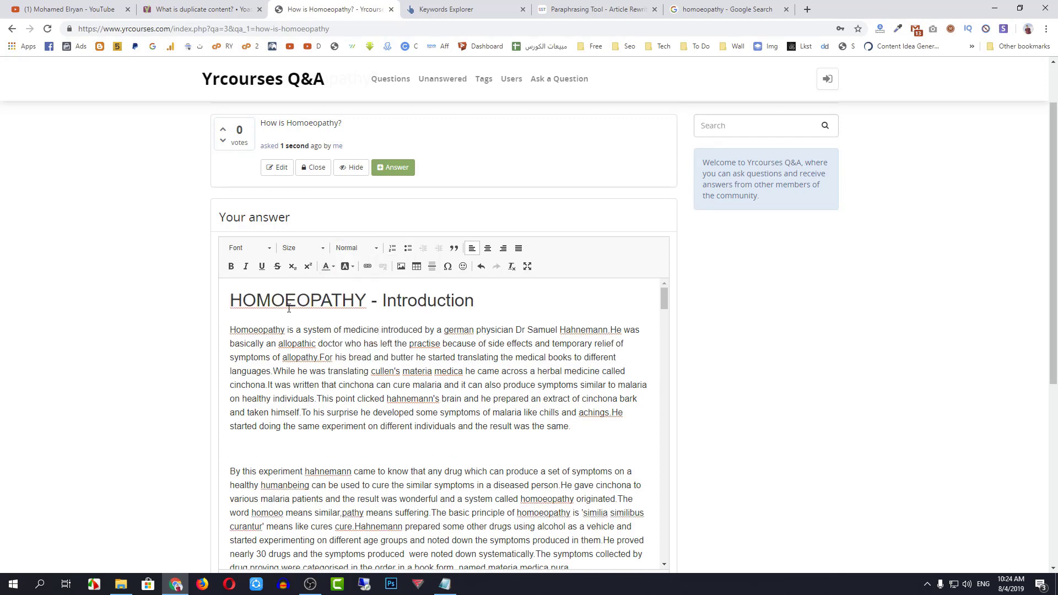
Format the "Developement of homoeopathy" line in the answer as Heading 2.
scroll(289, 303, "down", 1)
scroll(241, 392, "down", 6)
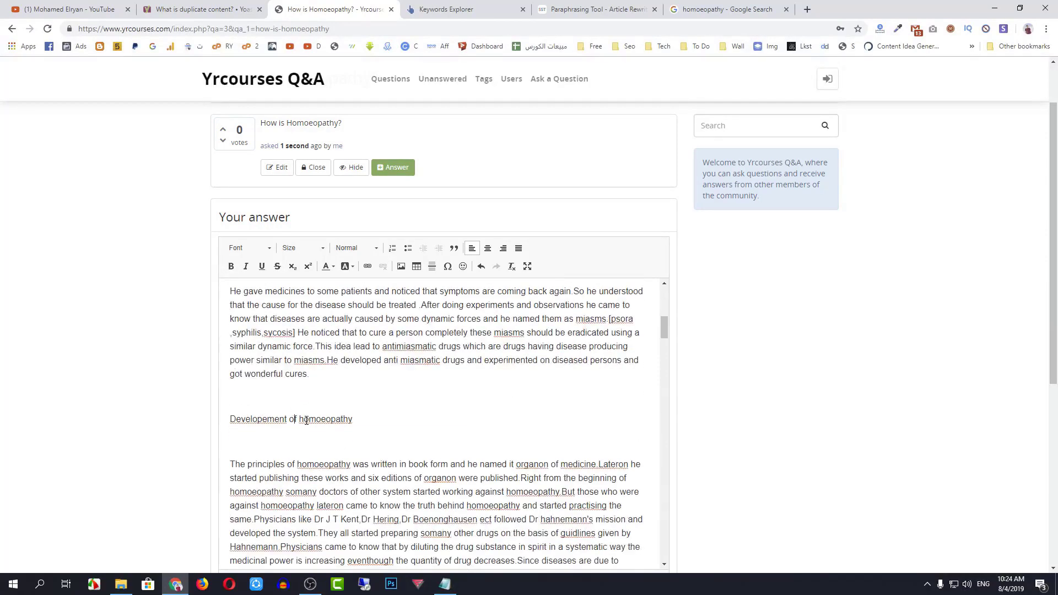
left_click_drag(368, 416, 230, 419)
left_click(230, 419)
left_click(356, 248)
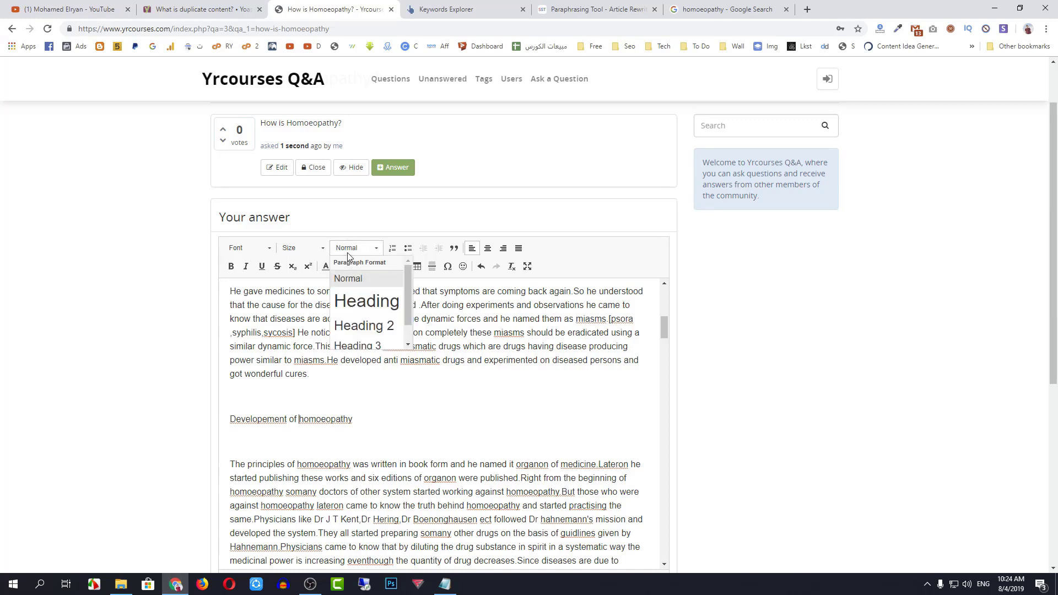
left_click(364, 320)
Delete the blank lines directly below and above the "Developement of homoeopathy" line.
left_click(345, 444)
key("Delete")
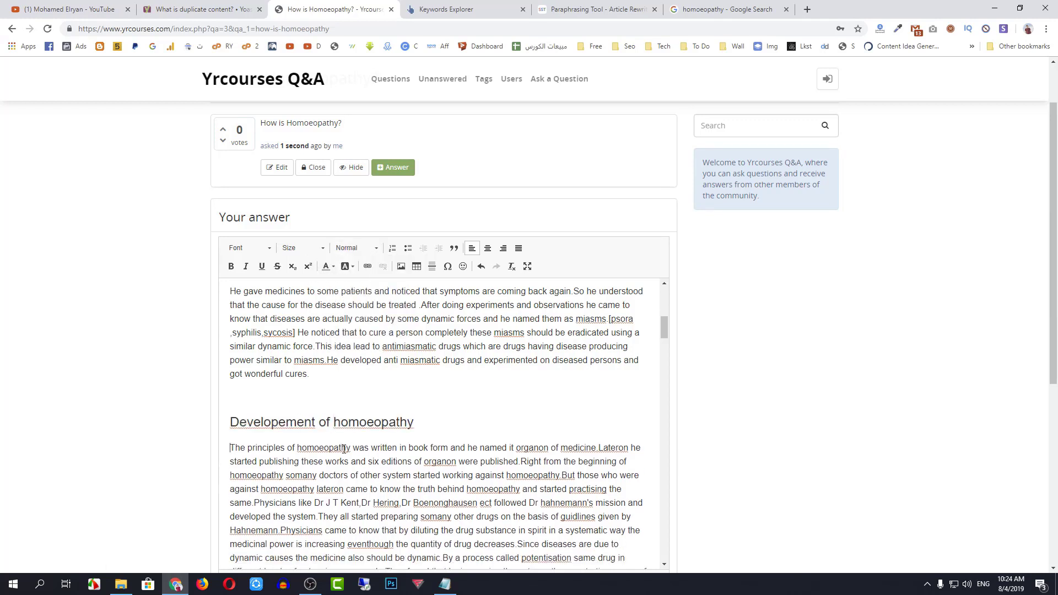
key("Delete")
Reapply the Heading 2 format to the answer's "Developement of homoeopathy" line.
scroll(269, 398, "down", 4)
scroll(299, 378, "up", 3)
left_click(356, 248)
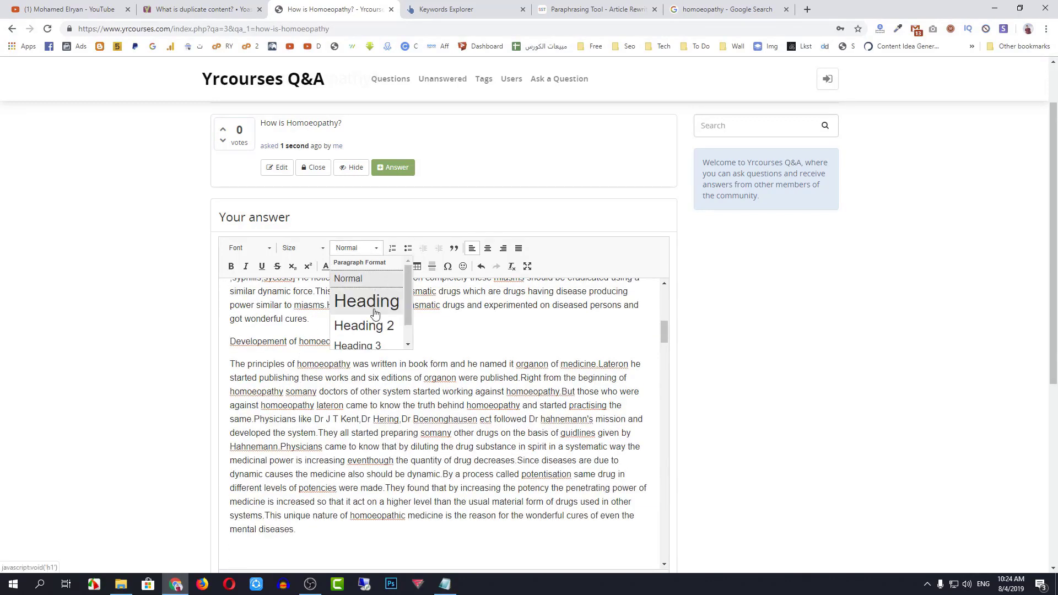
left_click(365, 324)
Delete the extra blank line above "General principles" in the answer and try to submit it.
scroll(359, 459, "down", 1)
left_click(253, 506)
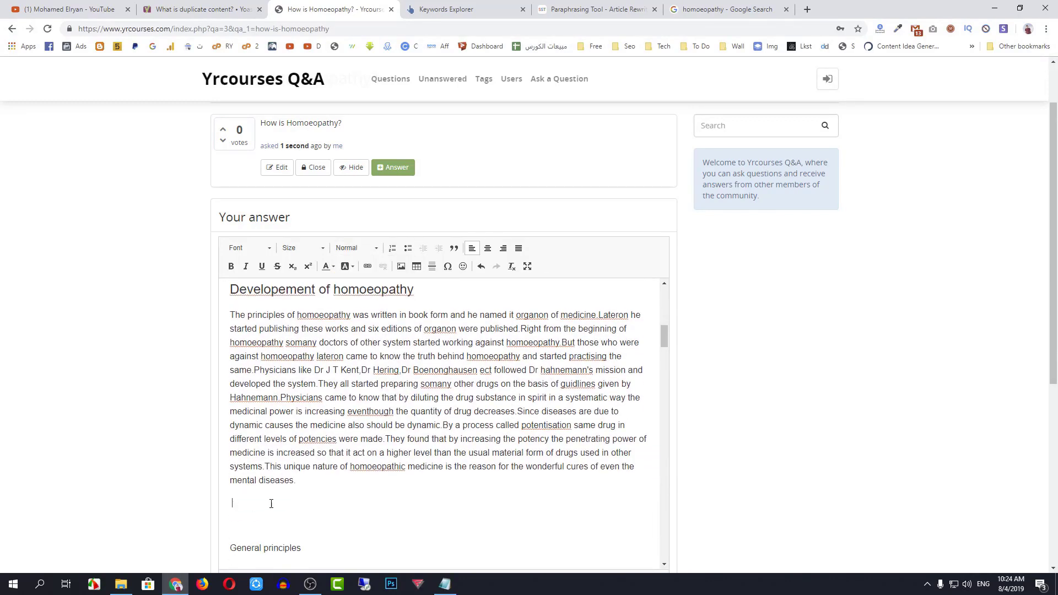
key("Delete")
key("Delete")
key("ctrl+z")
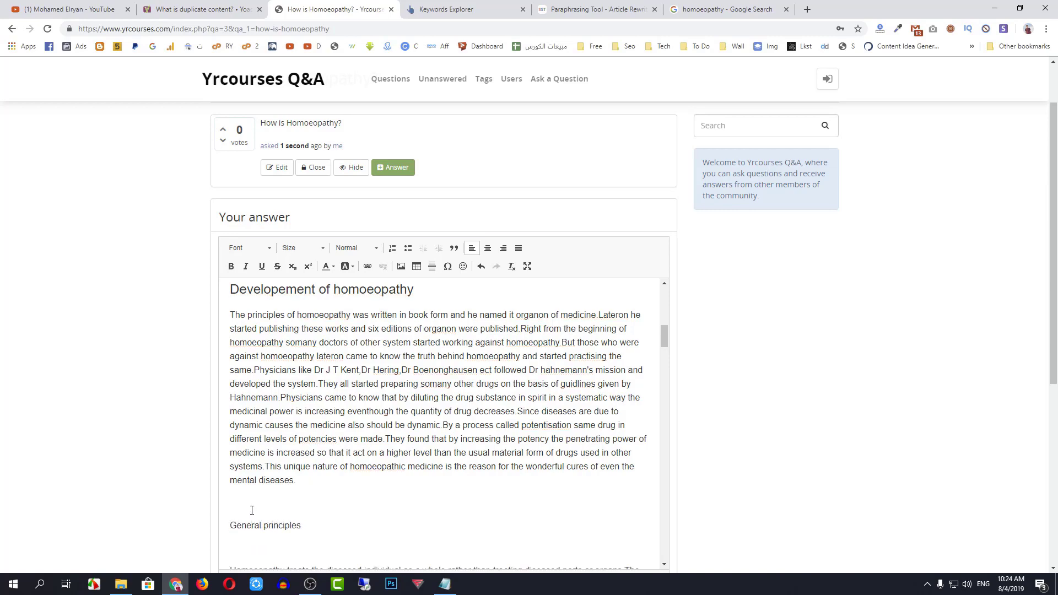
left_click(259, 504)
scroll(834, 359, "down", 6)
left_click(263, 395)
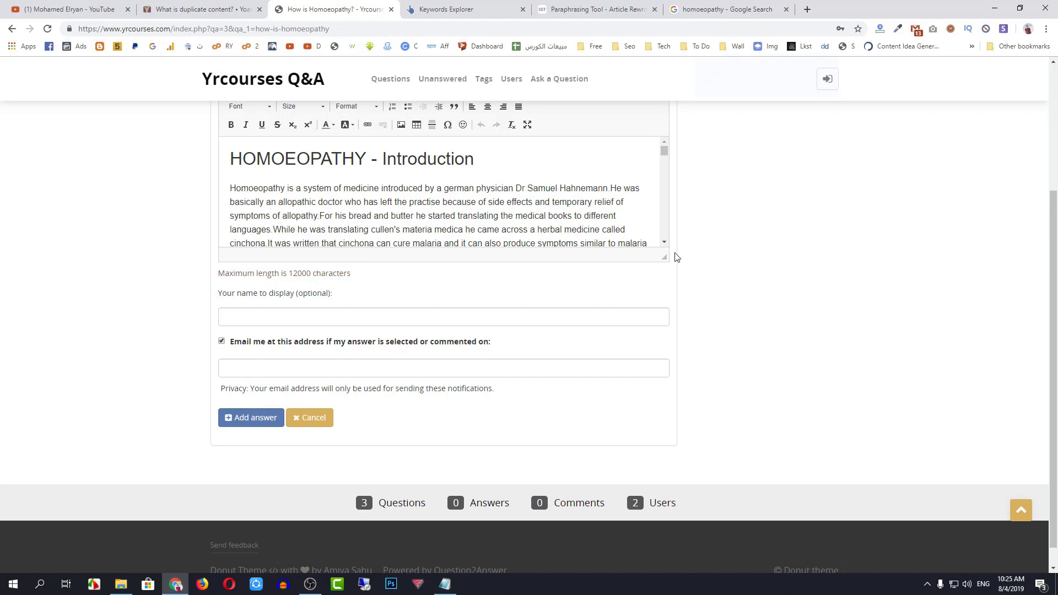
Enlarge the answer editor and delete all text after the second paragraph, which ends with "materia medica pura".
left_click_drag(664, 257, 664, 501)
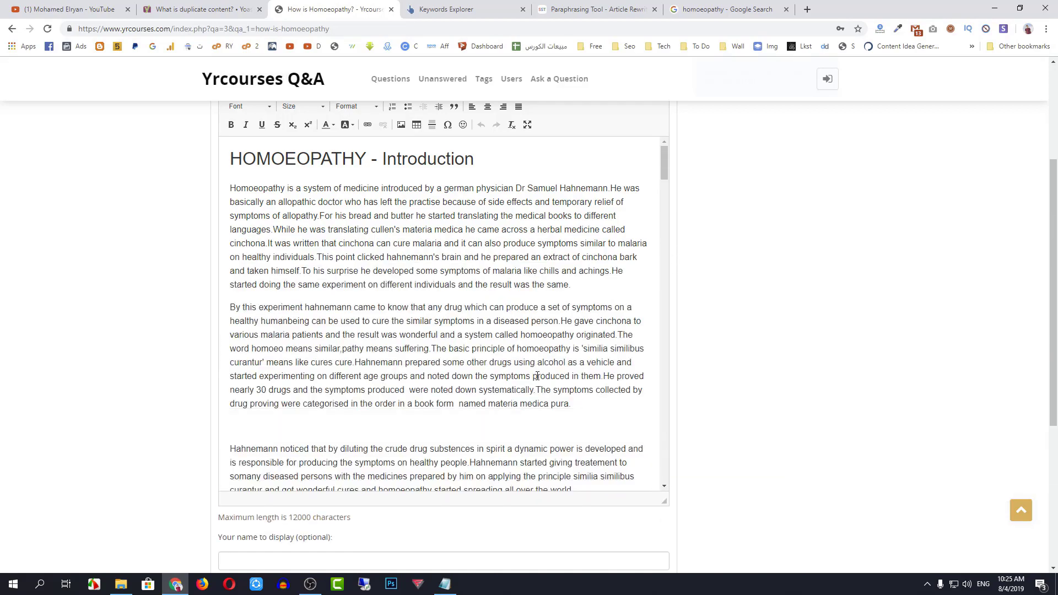
scroll(533, 371, "down", 15)
scroll(532, 371, "down", 20)
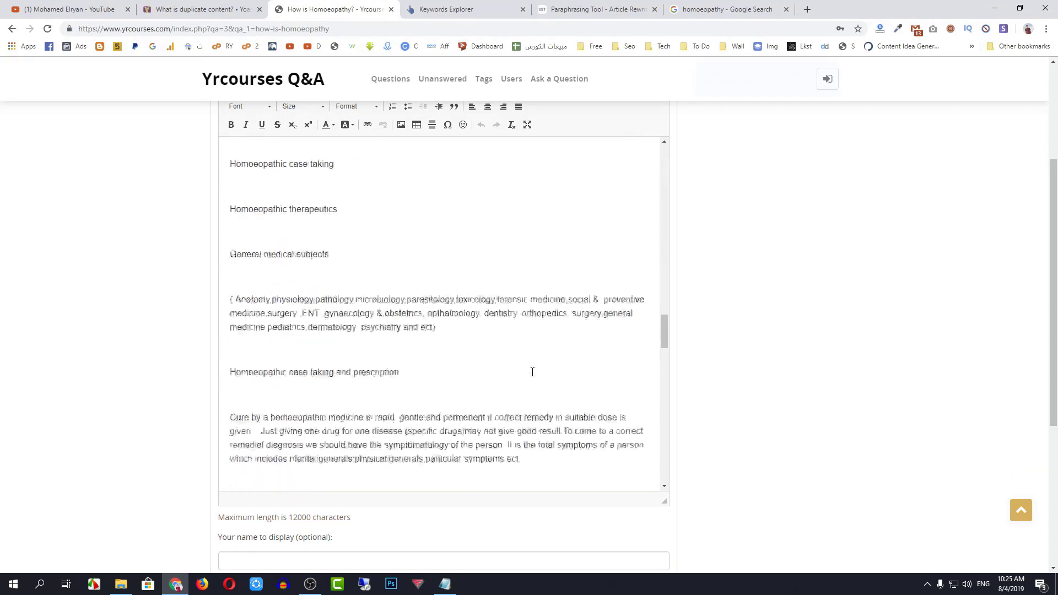
scroll(392, 424, "down", 3)
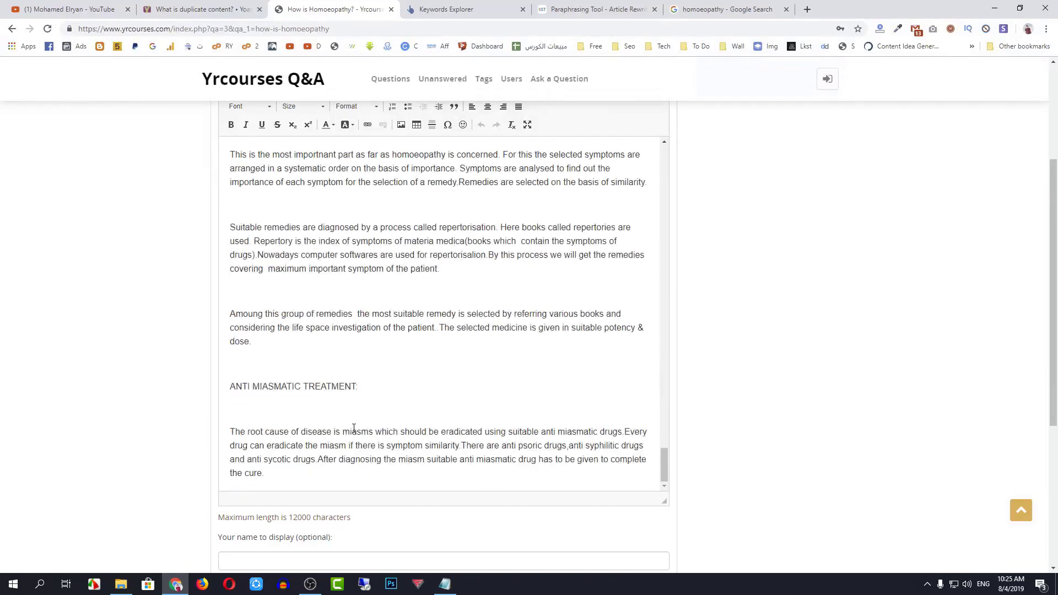
left_click_drag(291, 473, 233, 436)
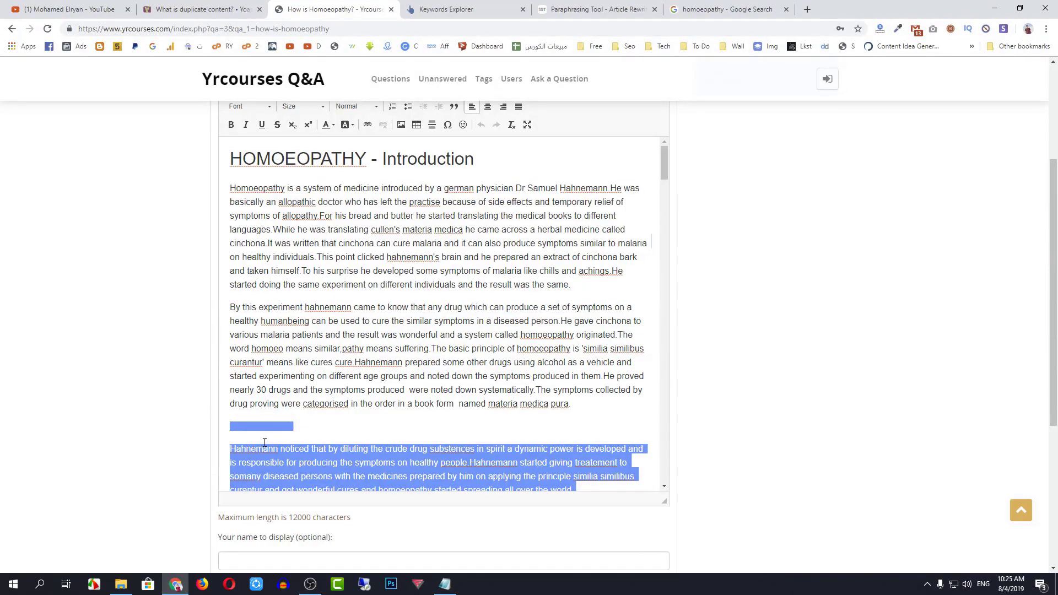
key("Delete")
Submit the shortened answer and review how it is published under the question.
scroll(603, 428, "down", 5)
left_click(255, 395)
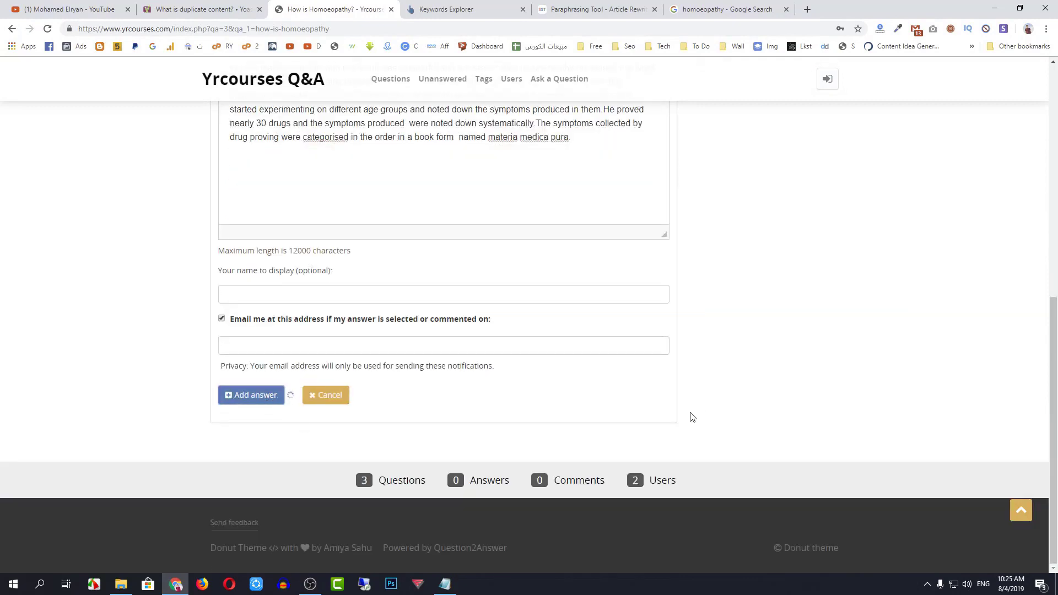
scroll(551, 353, "up", 4)
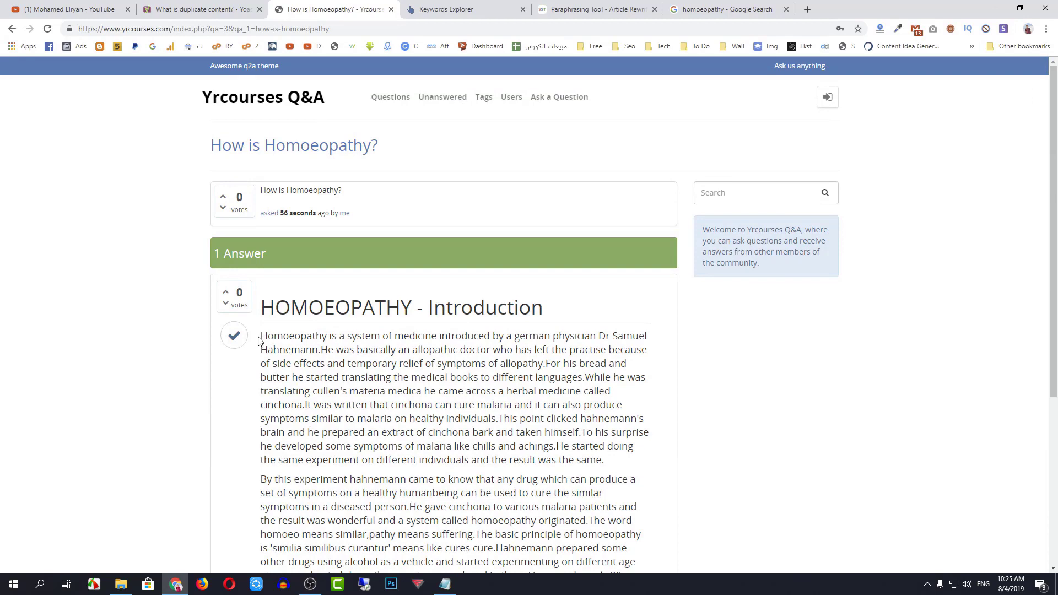
left_click_drag(263, 337, 532, 480)
scroll(533, 475, "down", 4)
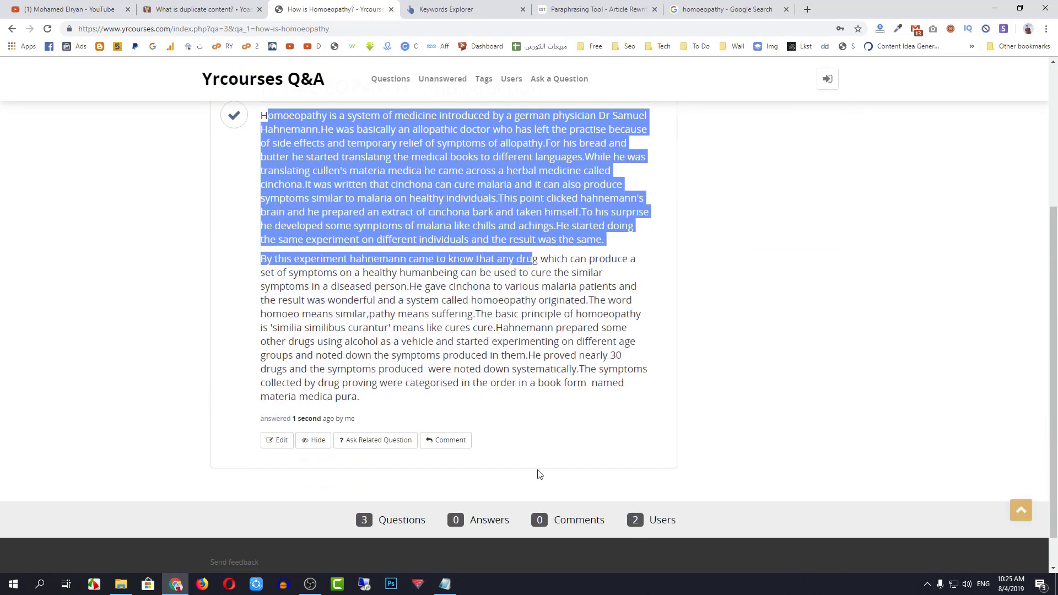
scroll(535, 464, "up", 4)
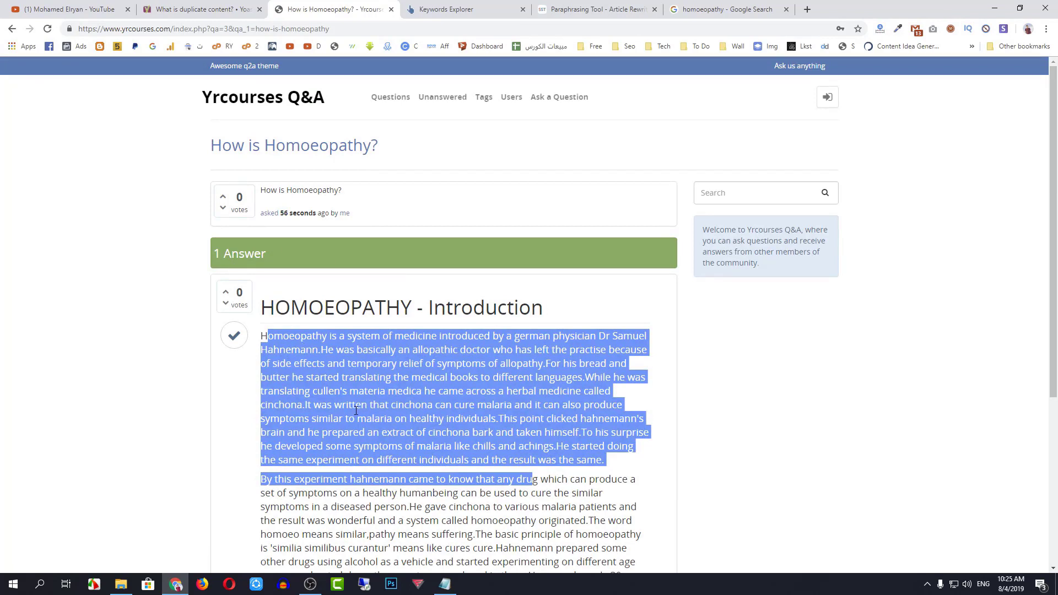
Select the published answer as the best answer and open the site's home page at its recent questions.
left_click(235, 336)
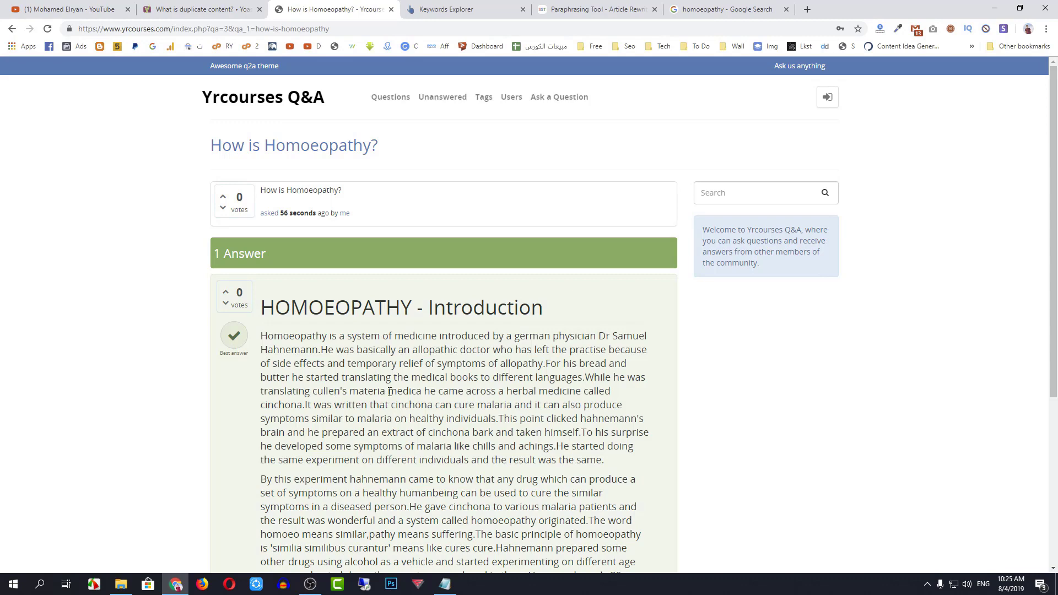
left_click(293, 104)
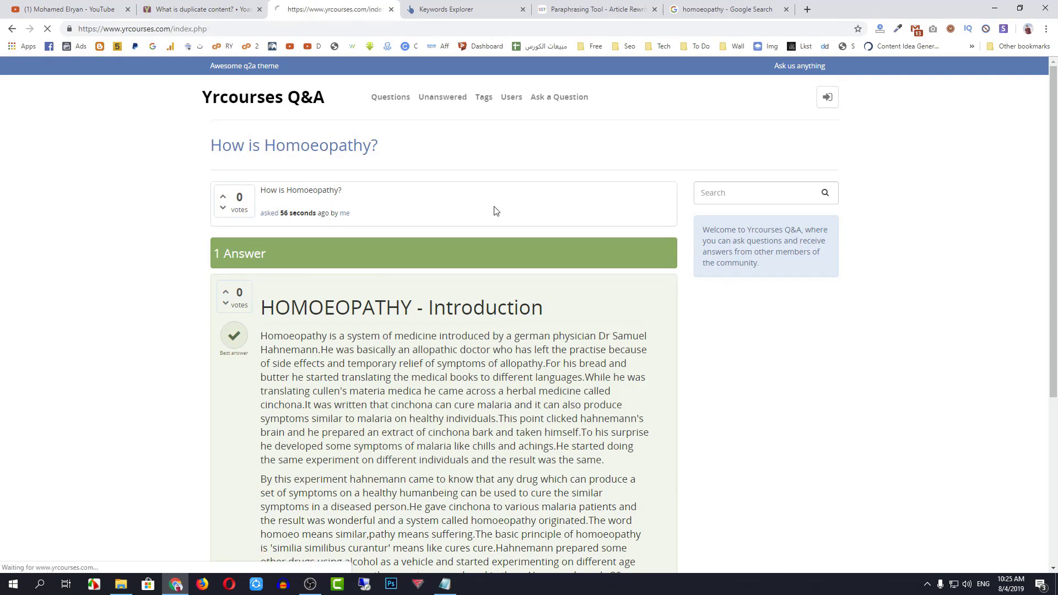
scroll(435, 369, "down", 3)
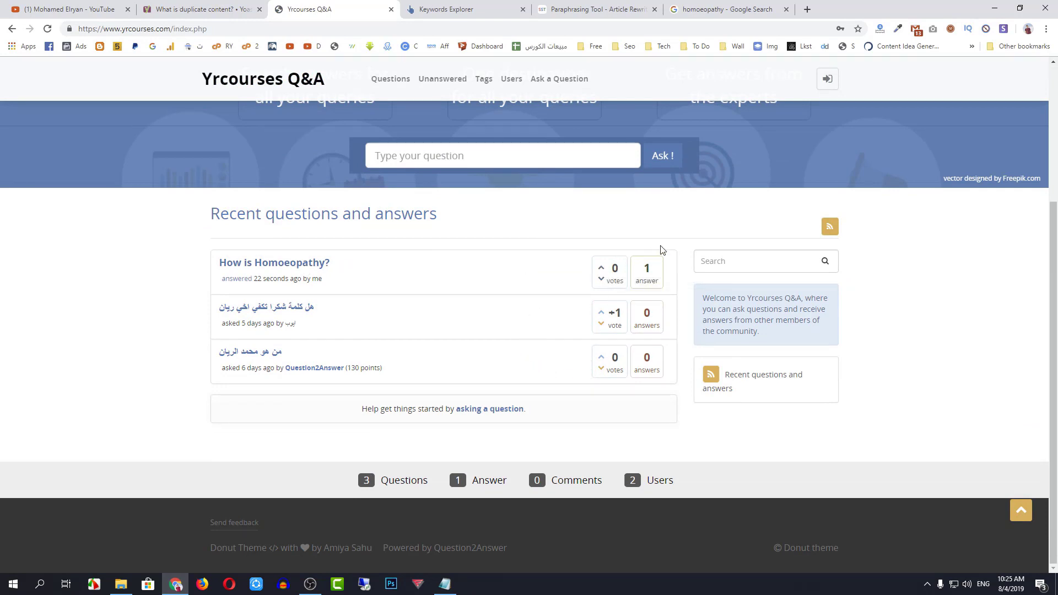
Close the open Notepad article, then browse the 500k_articles folders in File Explorer and open the Air Travel folder.
left_click(445, 584)
left_click(961, 123)
left_click(125, 588)
scroll(232, 381, "down", 10)
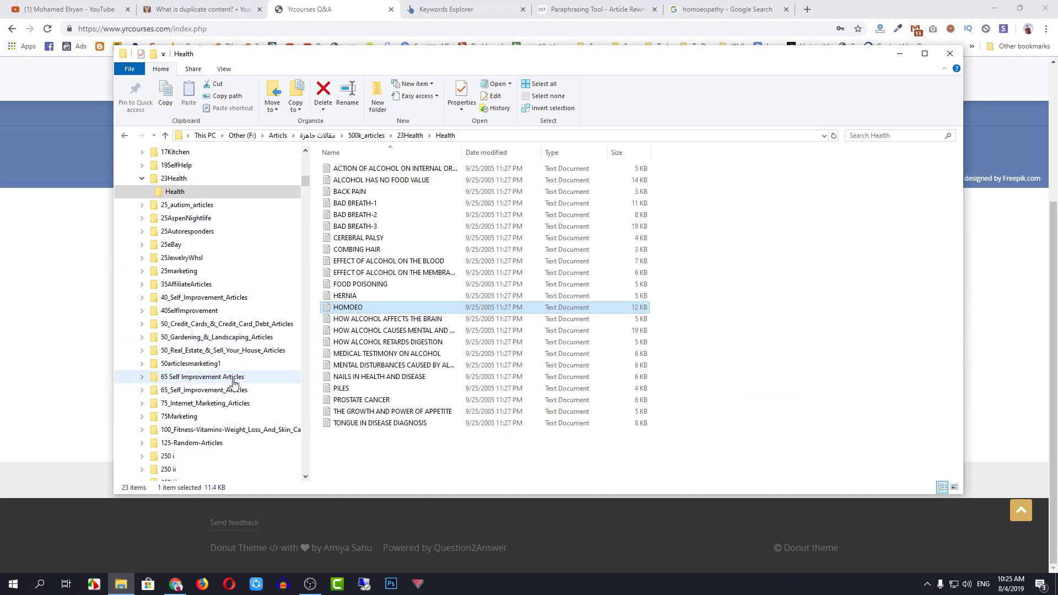
scroll(234, 383, "down", 7)
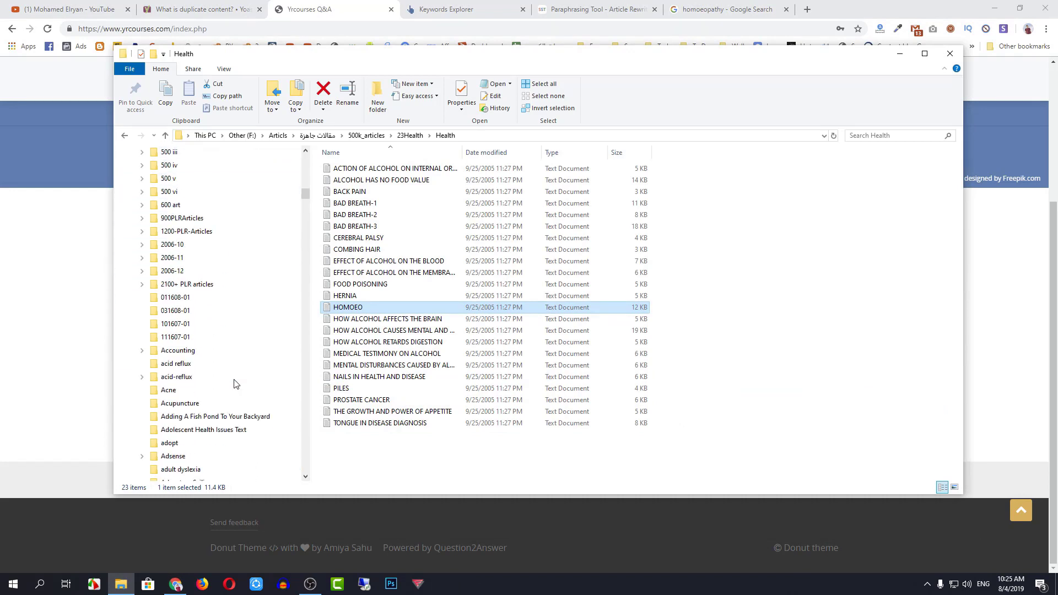
scroll(236, 386, "down", 3)
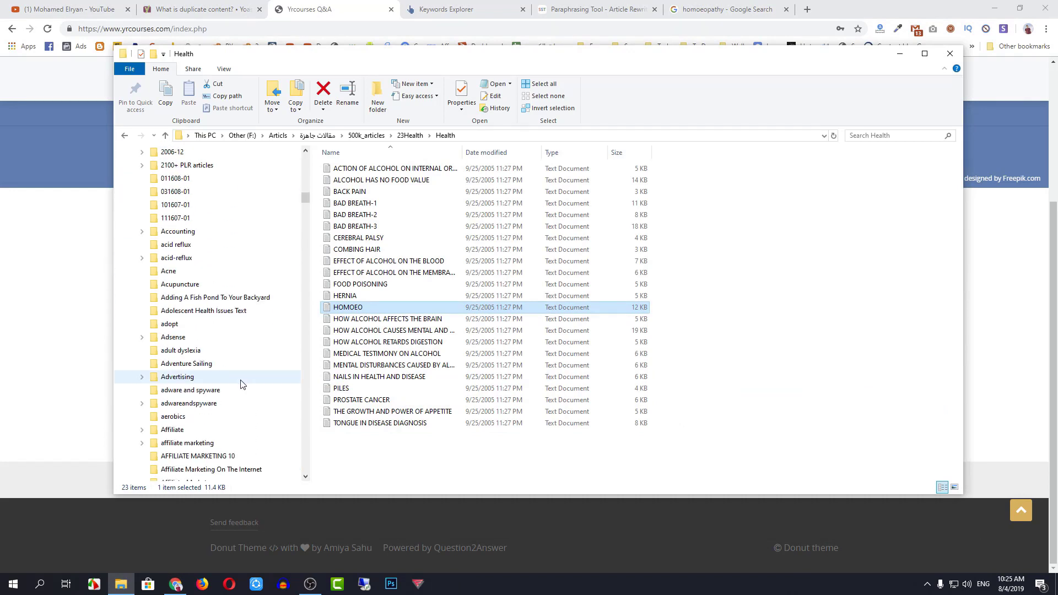
scroll(236, 391, "down", 2)
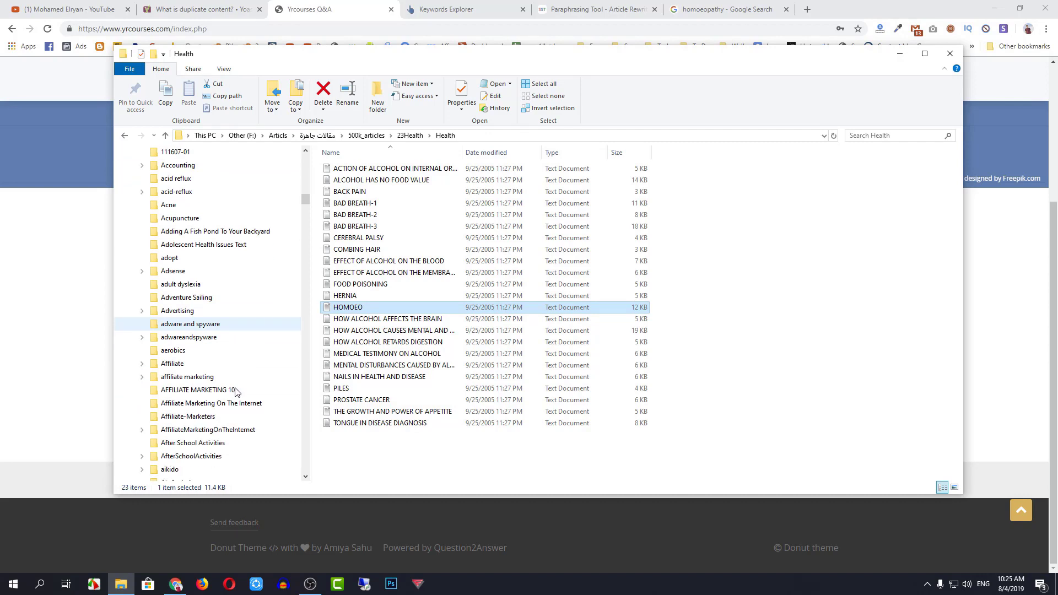
scroll(196, 370, "down", 2)
scroll(196, 369, "down", 2)
scroll(193, 370, "down", 1)
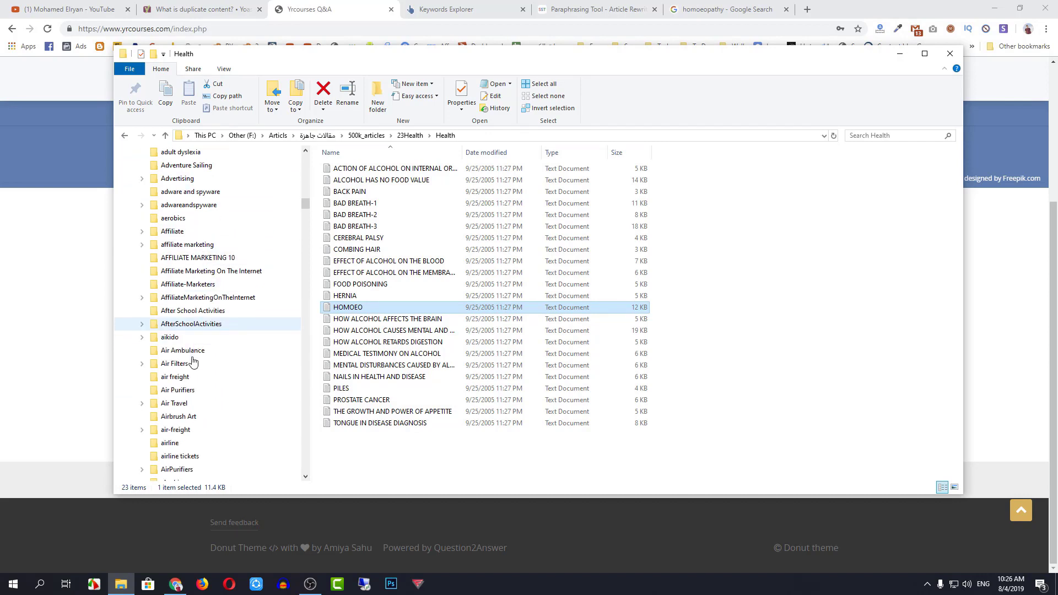
scroll(194, 361, "down", 1)
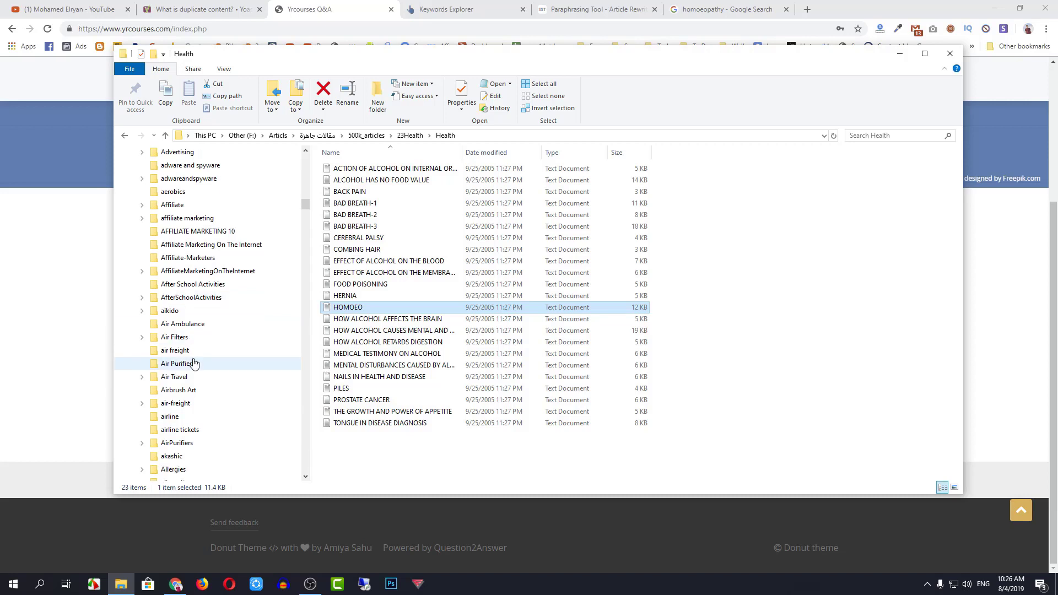
left_click(171, 377)
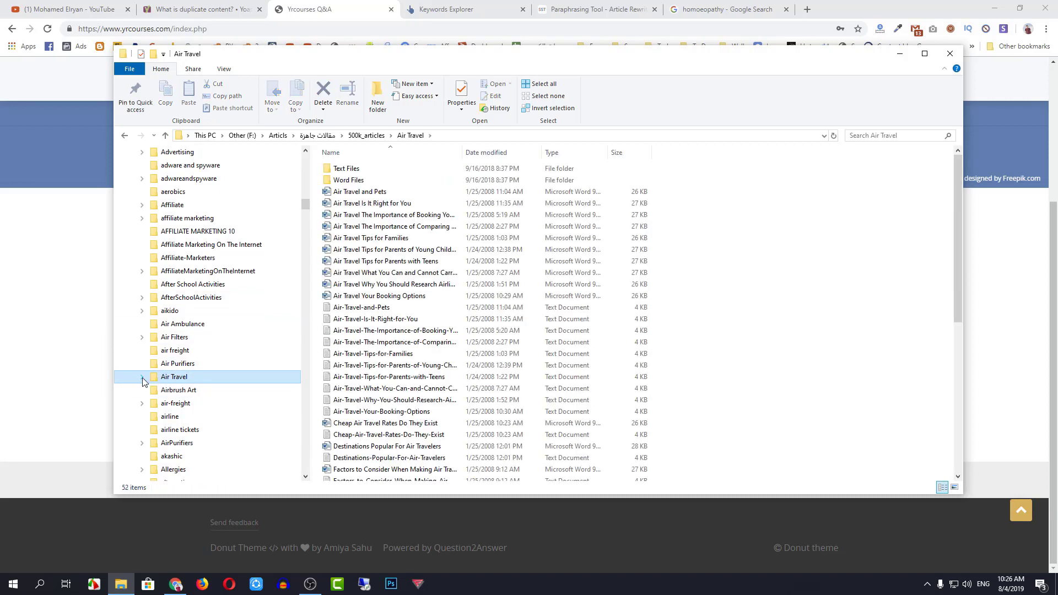
Widen the file name column to show full titles and open the text file How-to-Save-Money-When-Traveling-By-Air.
scroll(689, 308, "down", 4)
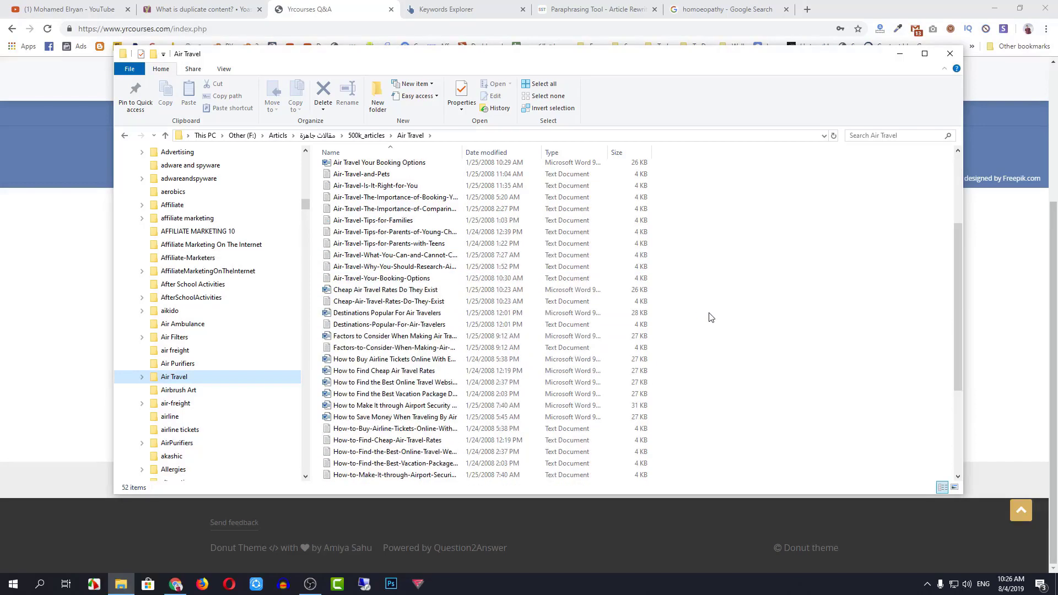
scroll(716, 331, "down", 2)
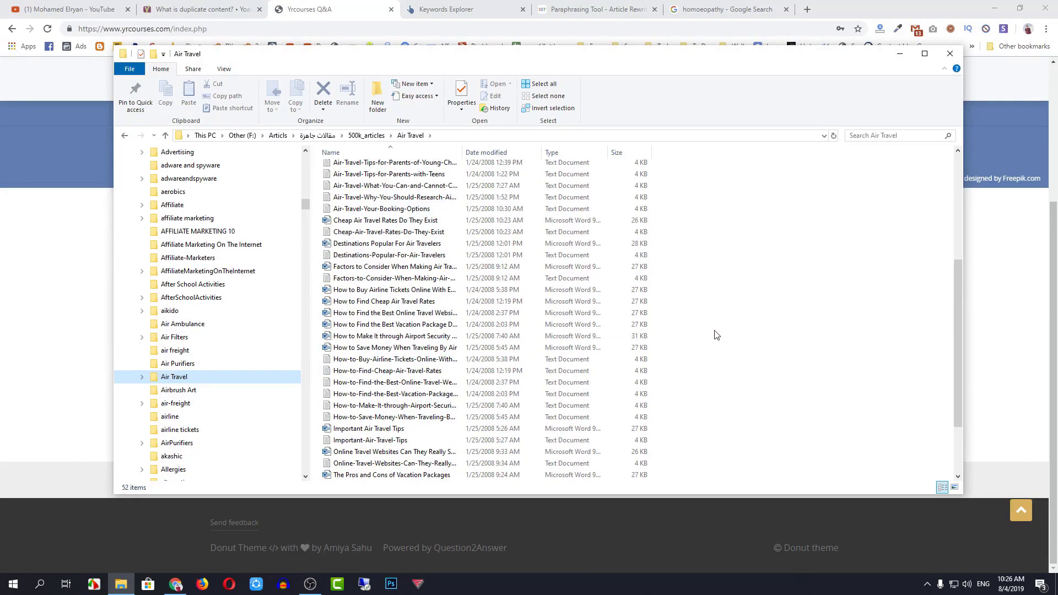
left_click_drag(463, 151, 561, 167)
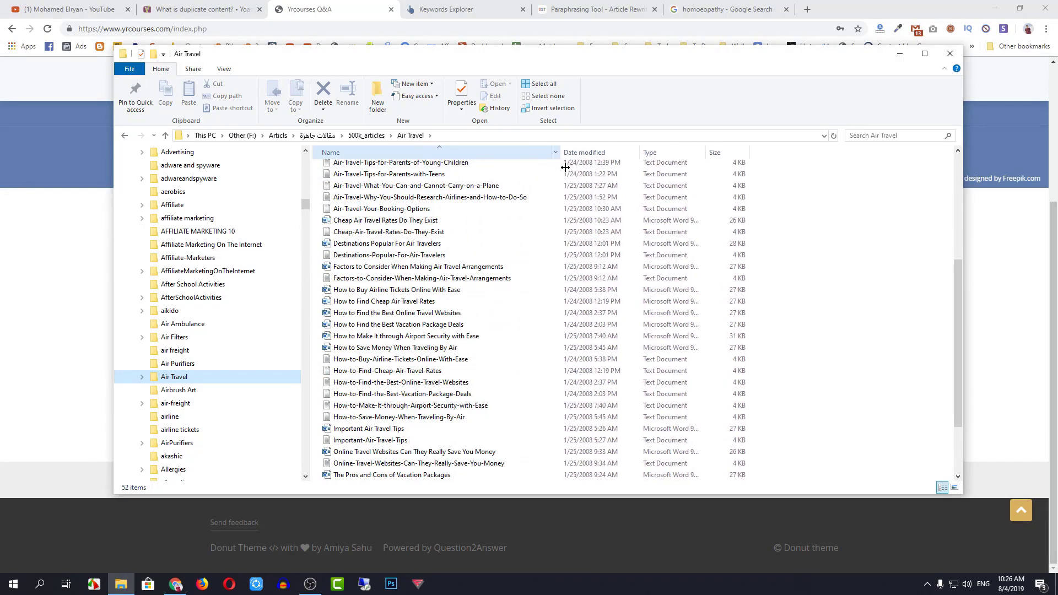
double_click(367, 417)
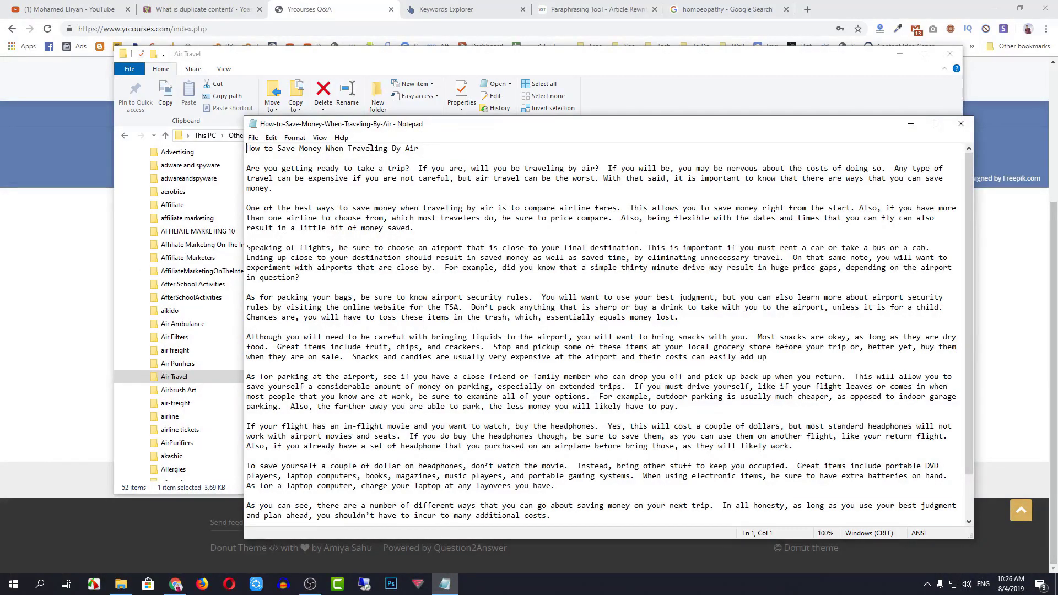
Copy the article title "How to Save Money When Traveling By Air" and search Google for it in Chrome.
left_click_drag(420, 149, 229, 152)
key("ctrl+c")
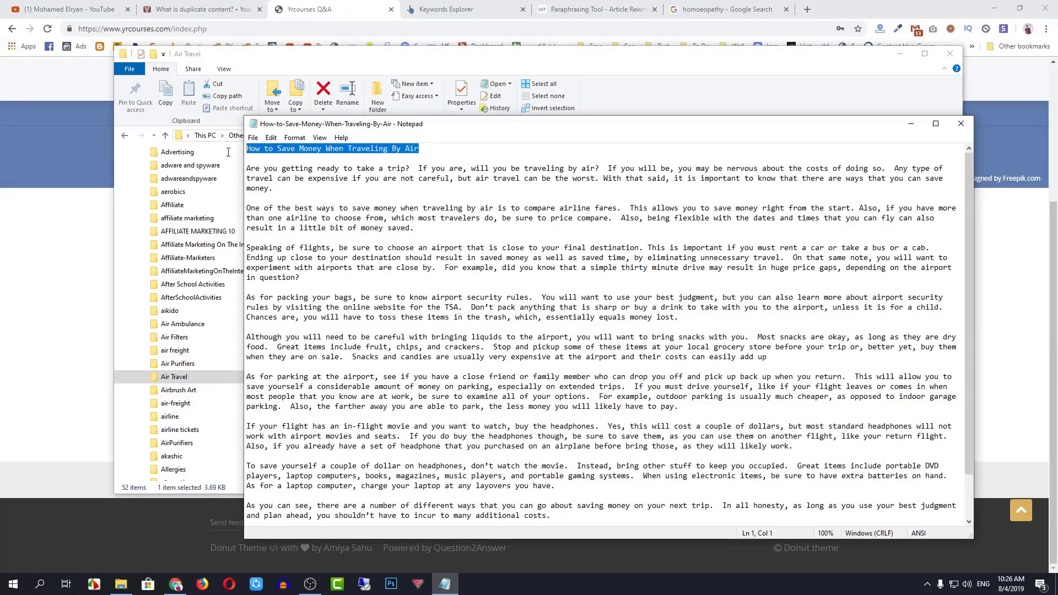
left_click(782, 7)
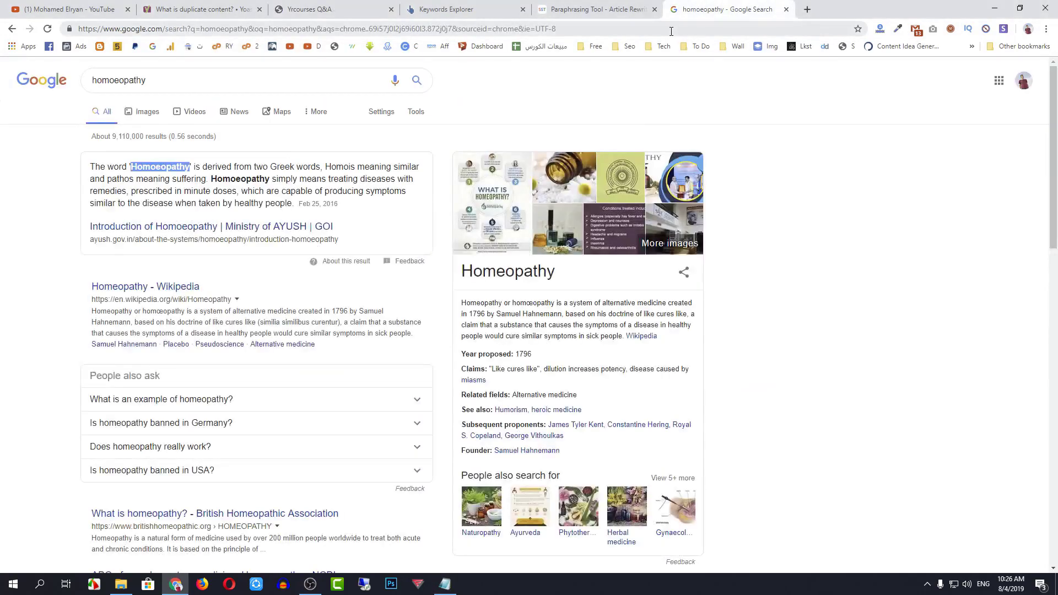
left_click(193, 86)
key("ctrl+a")
key("ctrl+v")
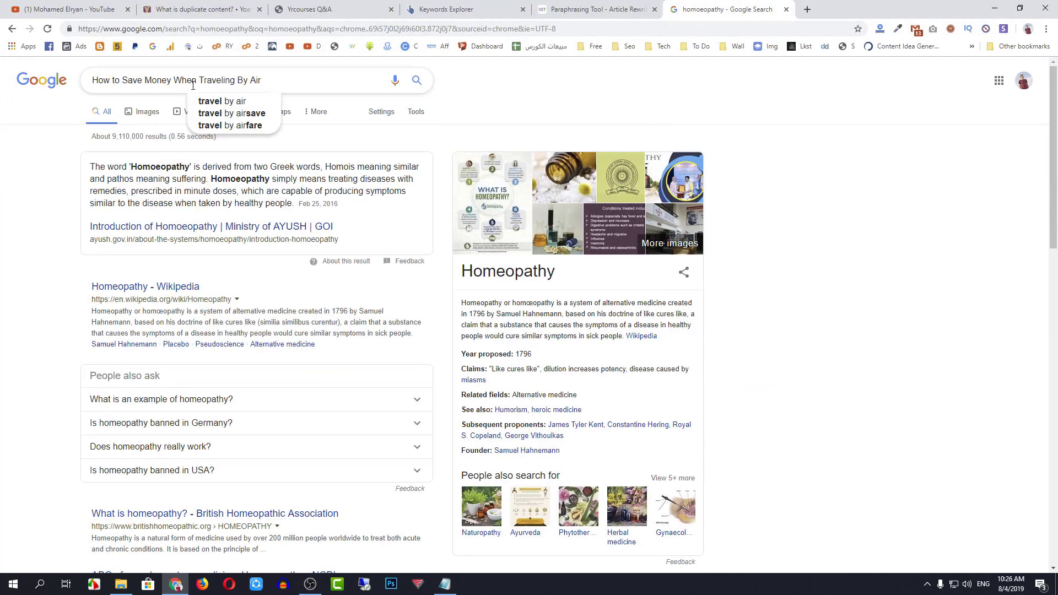
key("Return")
Look up all keyword ideas for "save money" in Ahrefs Keywords Explorer and sort them by highest CPC.
mouse_move(122, 80)
left_mouse_down()
mouse_move(171, 80)
mouse_move(130, 78)
left_mouse_up()
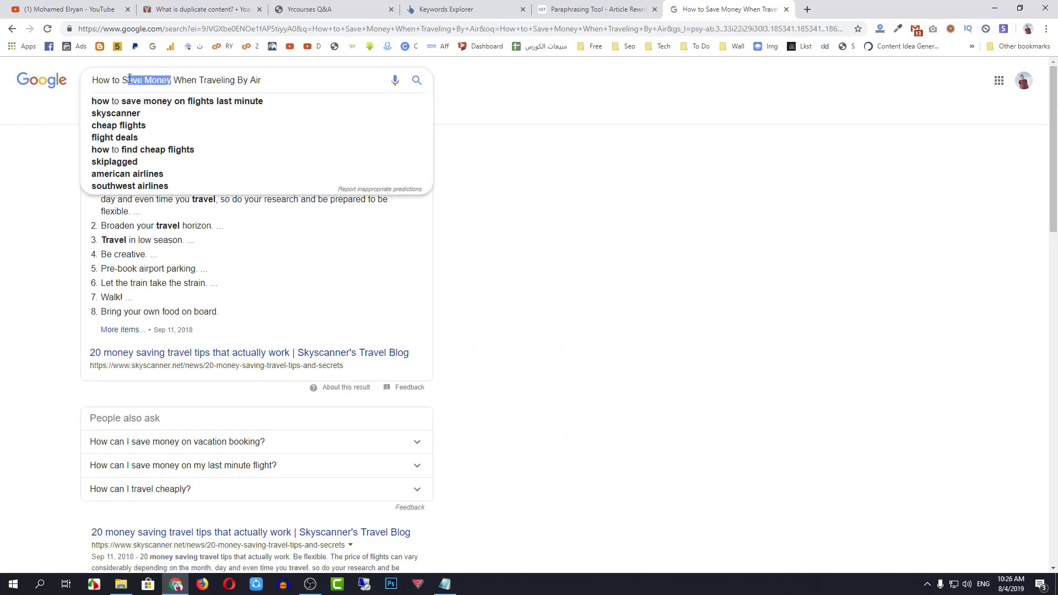
left_click(316, 7)
left_click(446, 9)
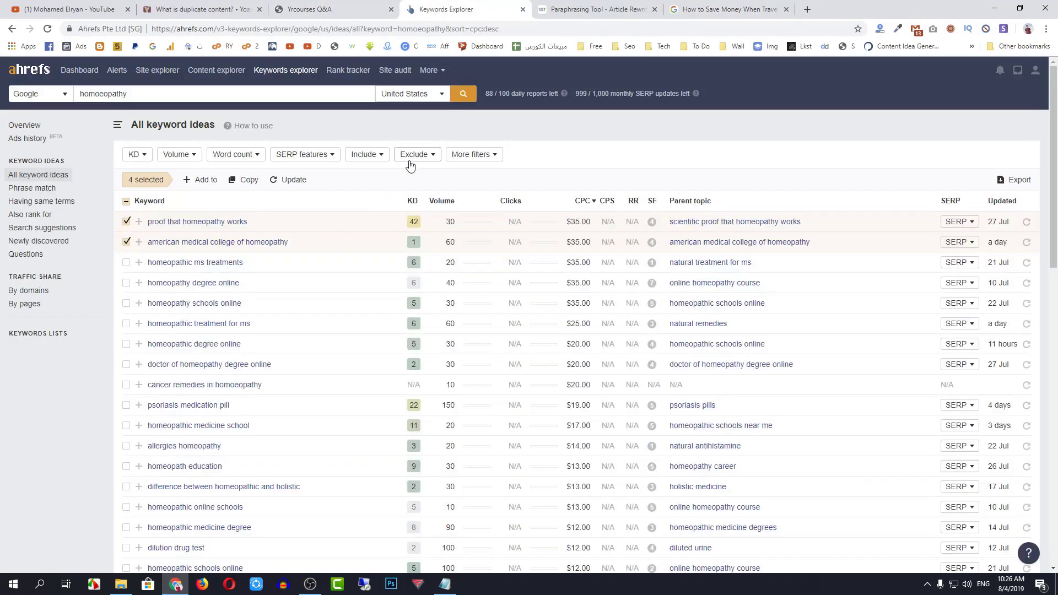
double_click(322, 95)
type("Save Money")
left_click(463, 94)
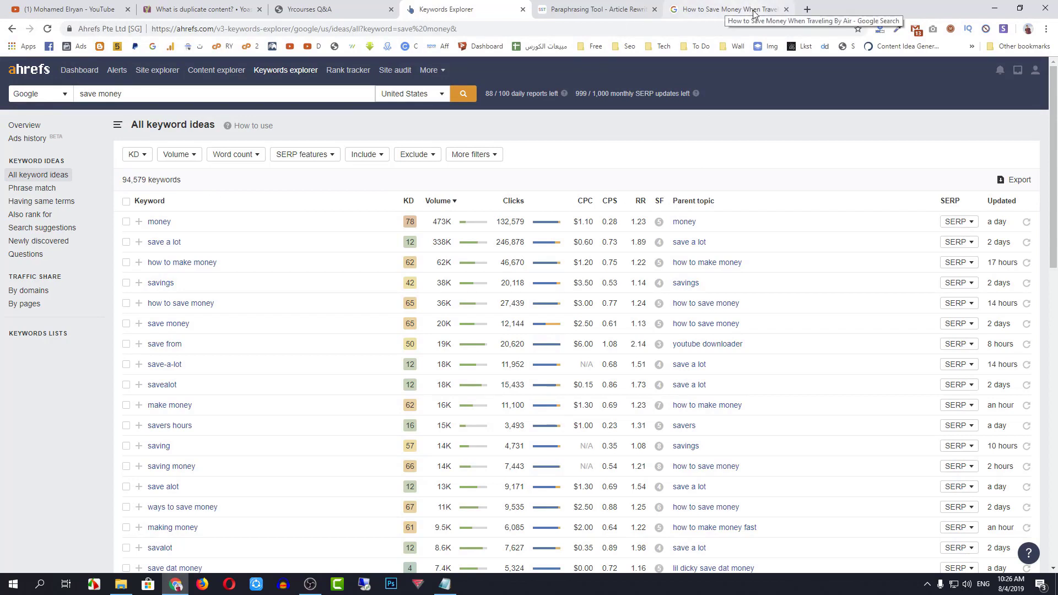
left_click(585, 201)
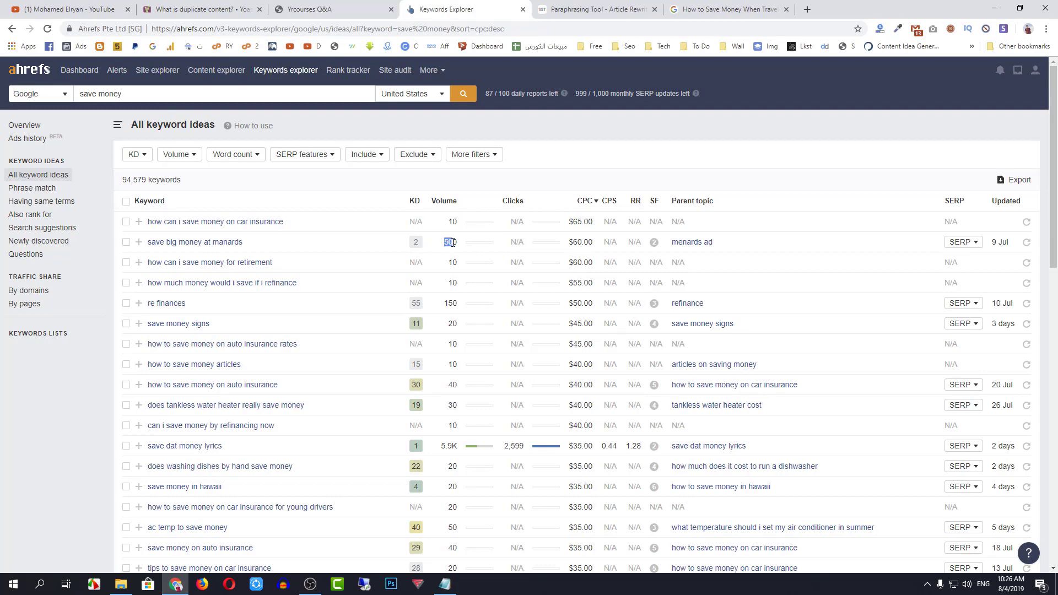
left_click(449, 328)
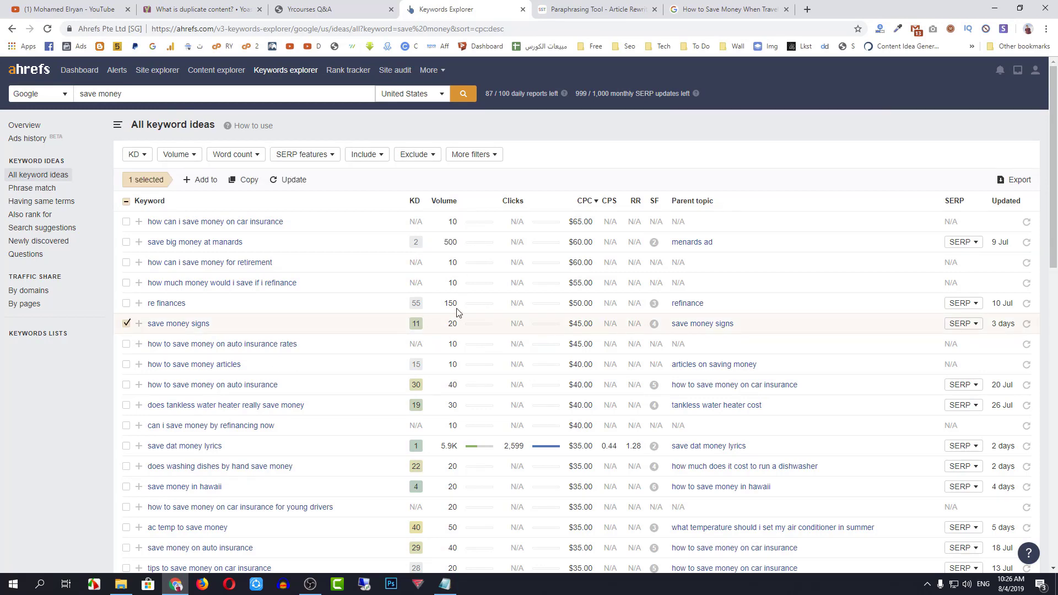
Copy the query "How to Save Money When Traveling By Air" from Google, look it up in Ahrefs Keywords Explorer and check its overview.
left_click(693, 8)
triple_click(250, 80)
key("ctrl+c")
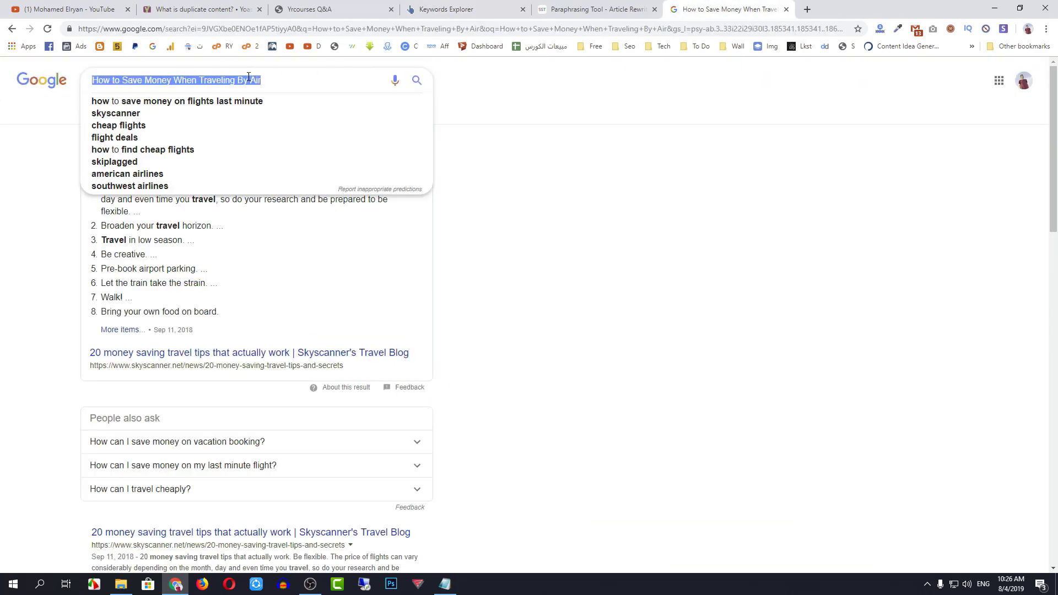
left_click(419, 12)
double_click(278, 91)
key("ctrl+v")
triple_click(278, 91)
key("ctrl+v")
left_click(453, 97)
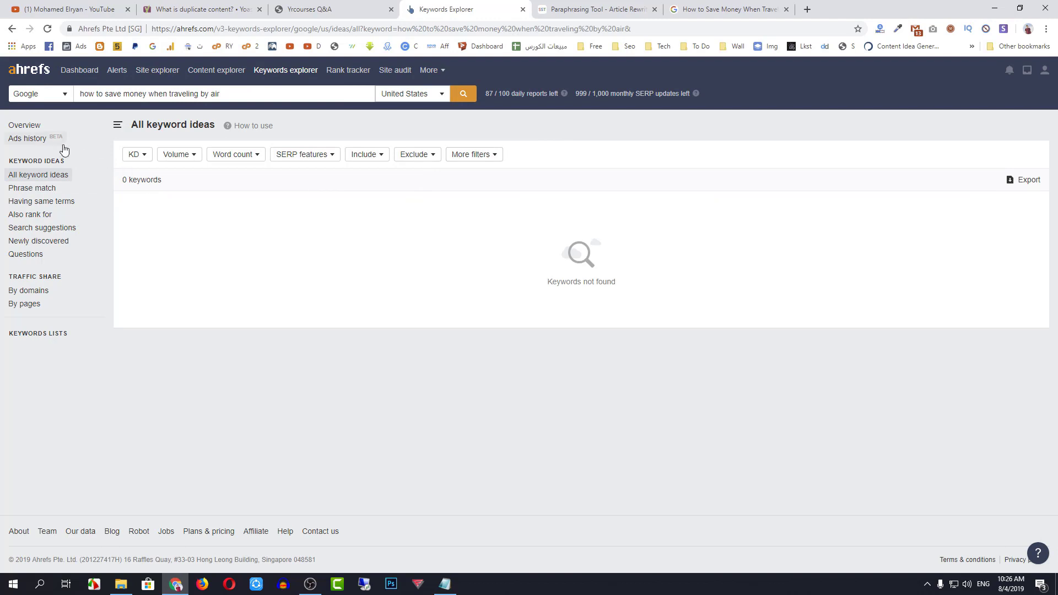
left_click(24, 126)
scroll(479, 347, "down", 3)
scroll(305, 233, "up", 3)
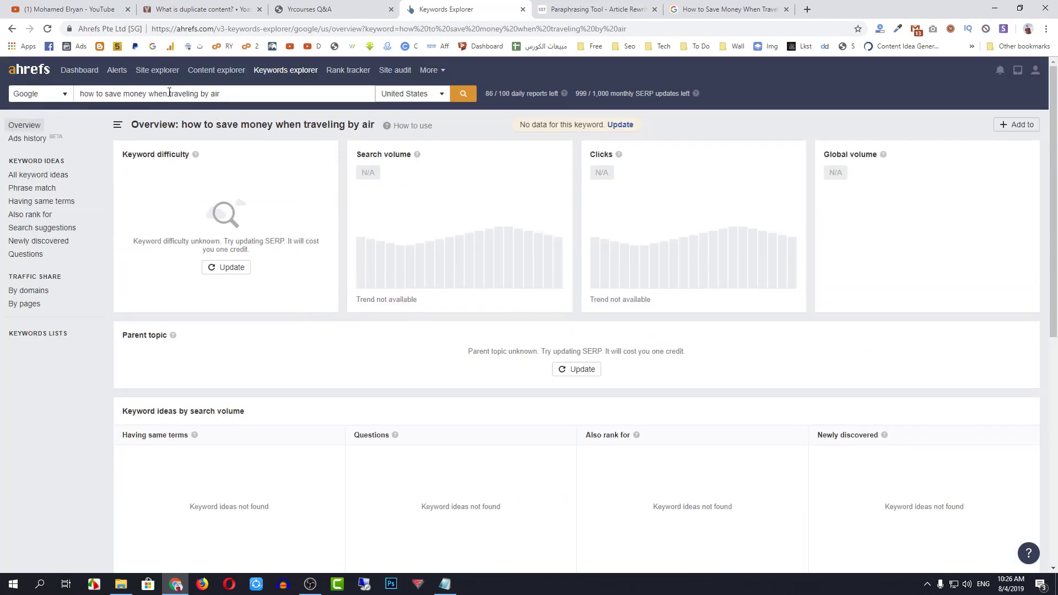
Shorten the keyword to "traveling by air", run the lookup again and examine its overview and keyword ideas.
left_click_drag(170, 93, 79, 96)
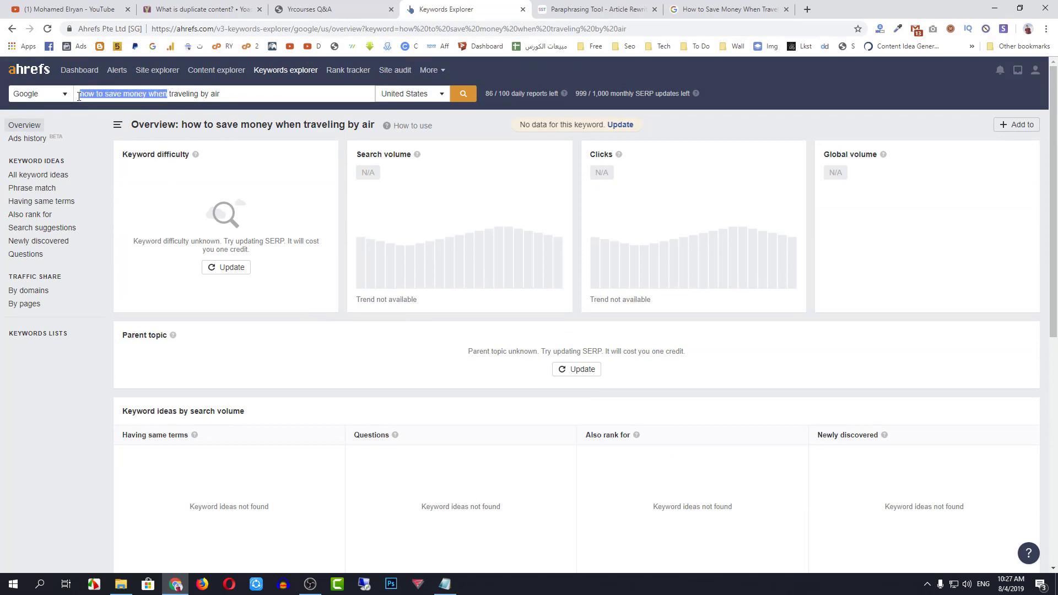
key("BackSpace")
key("Return")
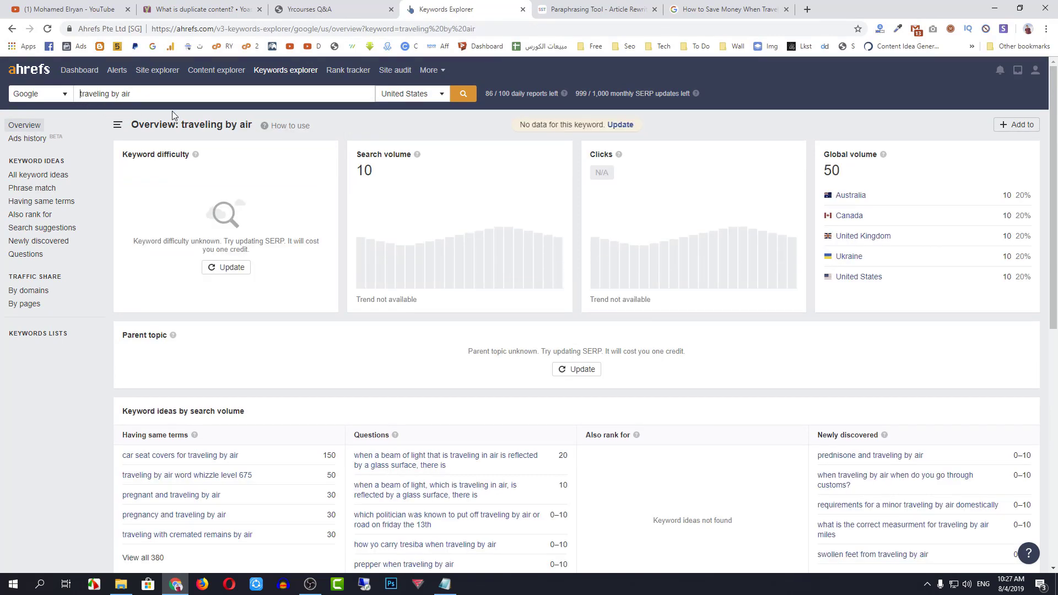
scroll(552, 383, "down", 2)
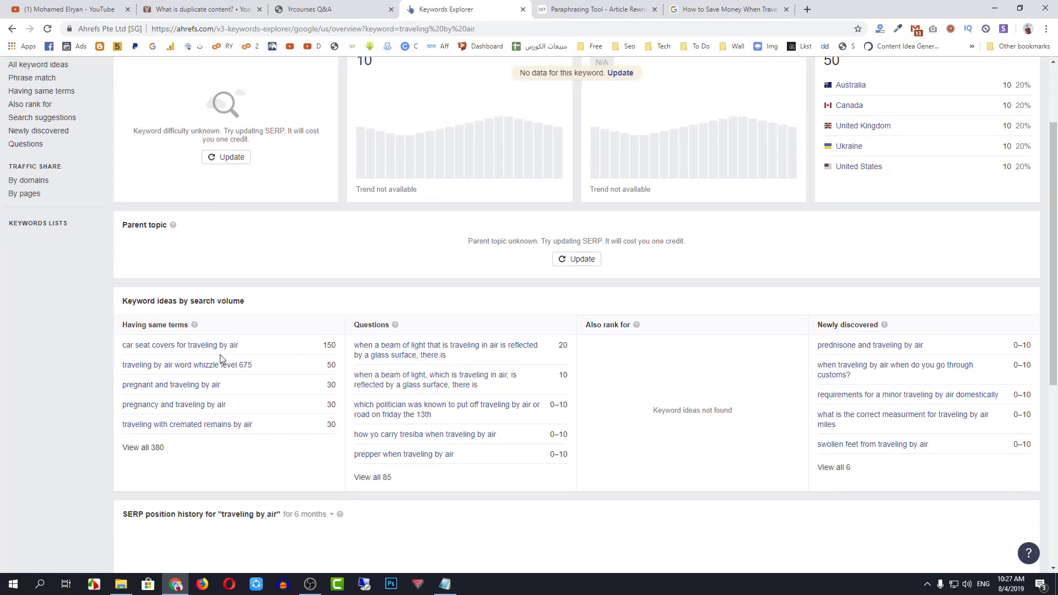
scroll(114, 221, "up", 2)
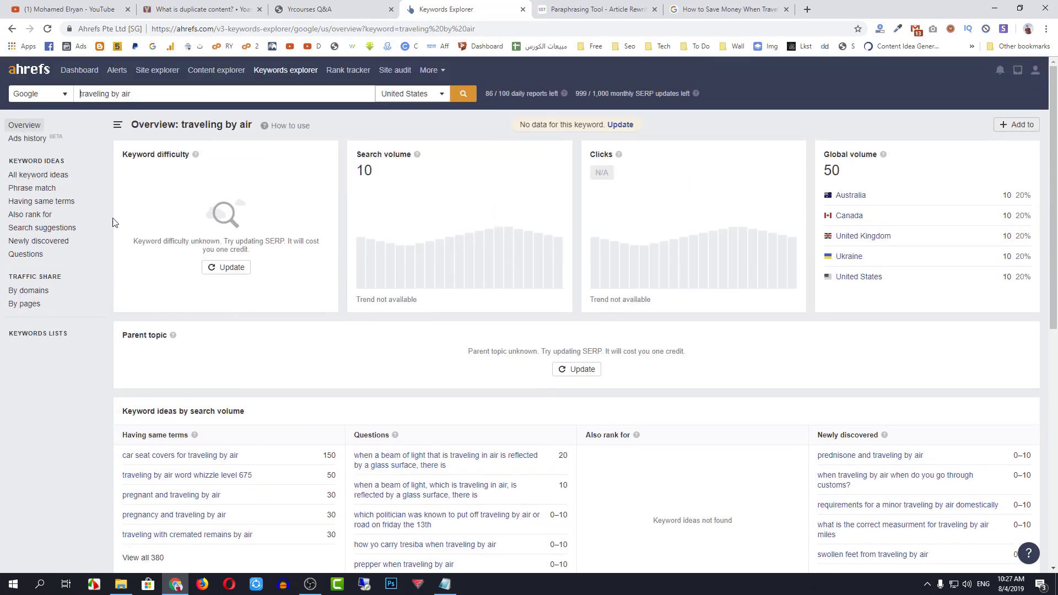
List all keyword ideas for "traveling by air", sort them by highest CPC and mark the "travel air mattress" row.
left_click(54, 176)
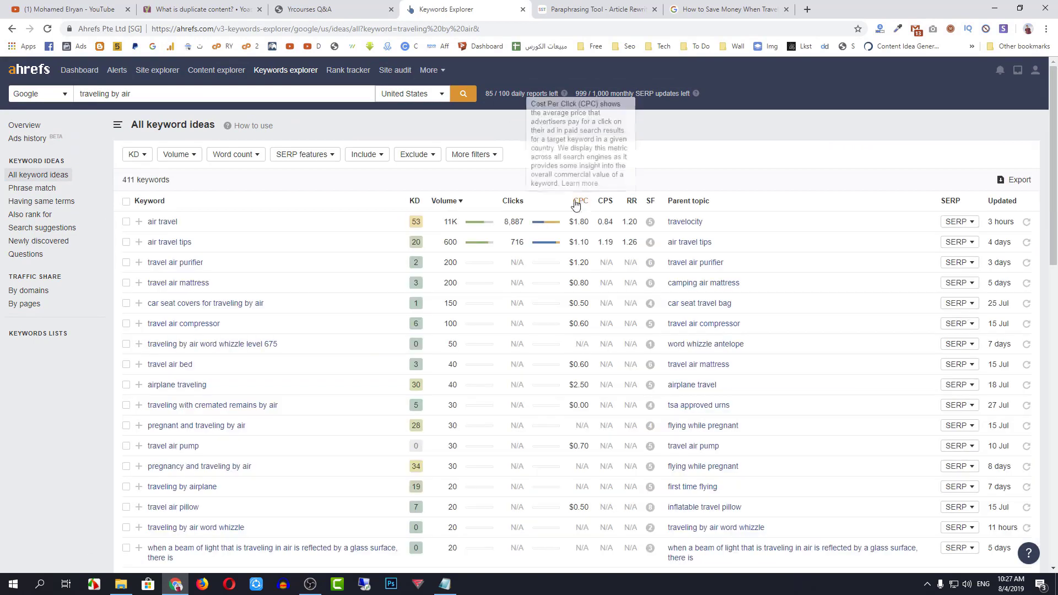
left_click(578, 202)
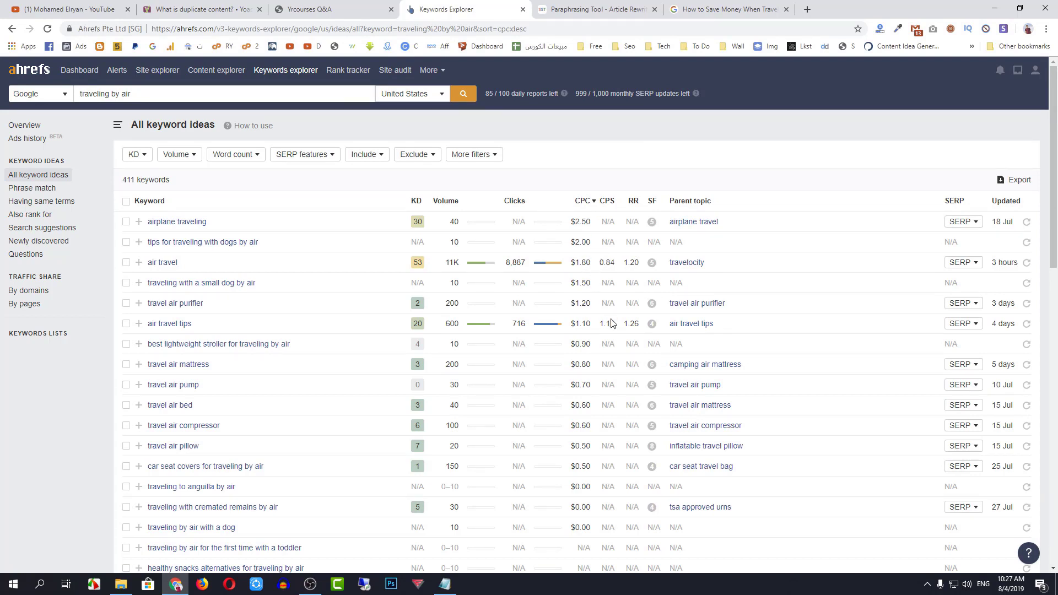
left_click_drag(571, 343, 595, 388)
left_click(583, 370)
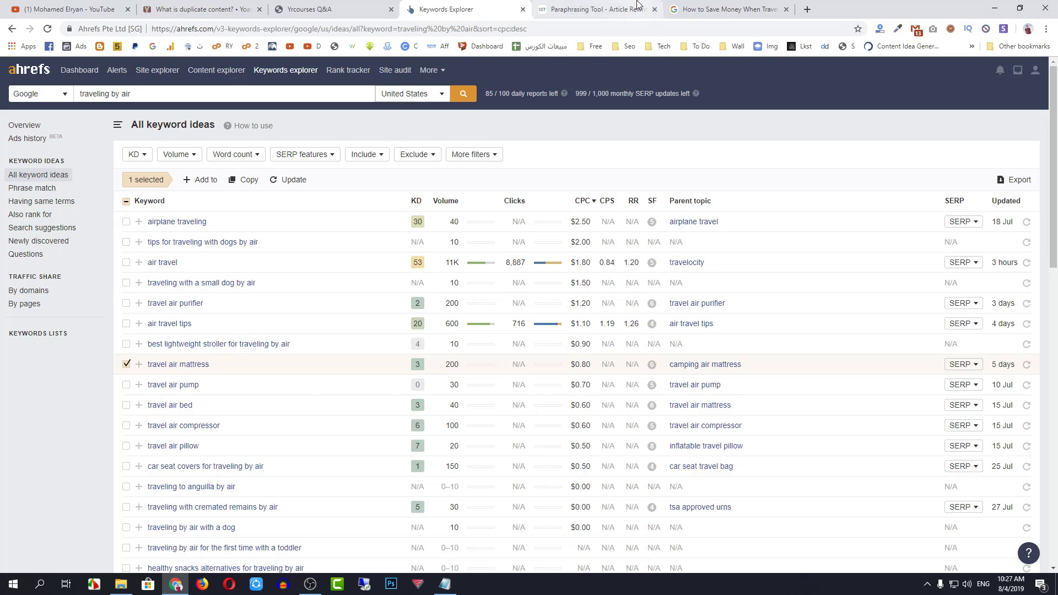
Return to the Google results for the article title and look through the whole first page and its related searches.
key("ctrl+Tab")
key("ctrl+Tab")
left_click(537, 248)
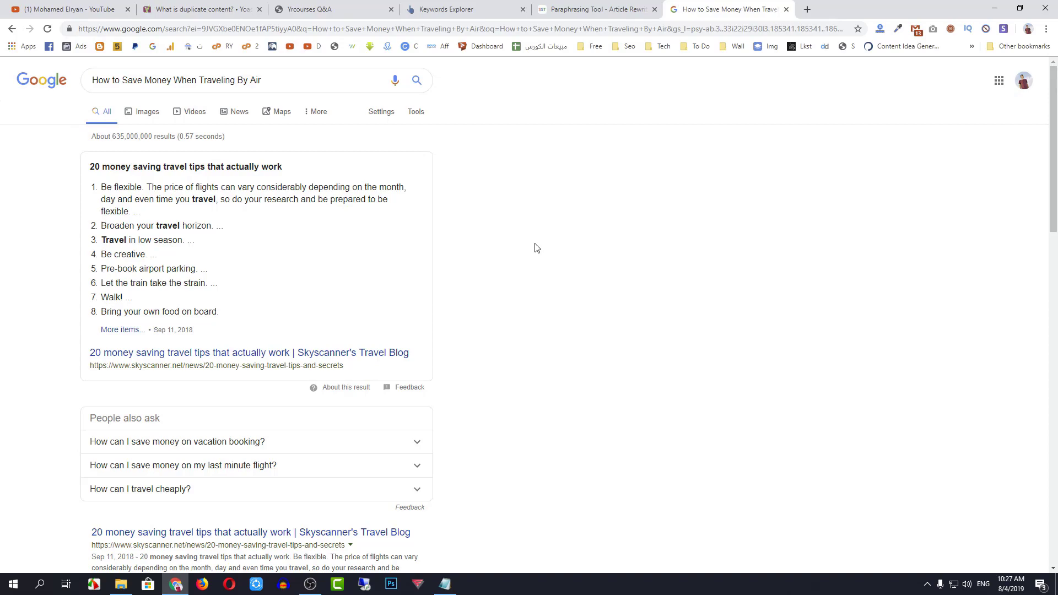
scroll(558, 253, "down", 10)
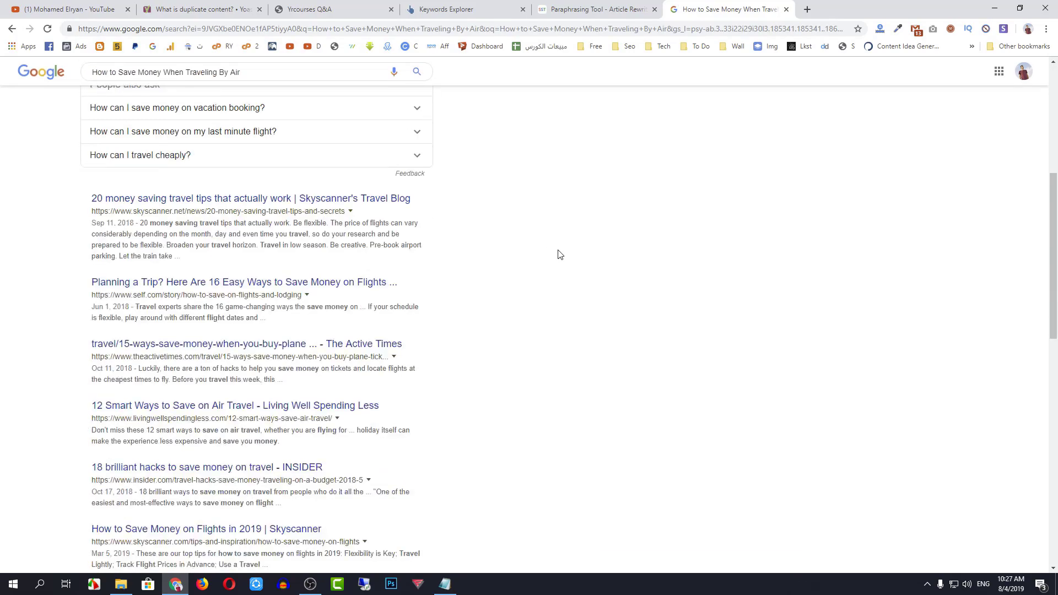
scroll(215, 506, "down", 10)
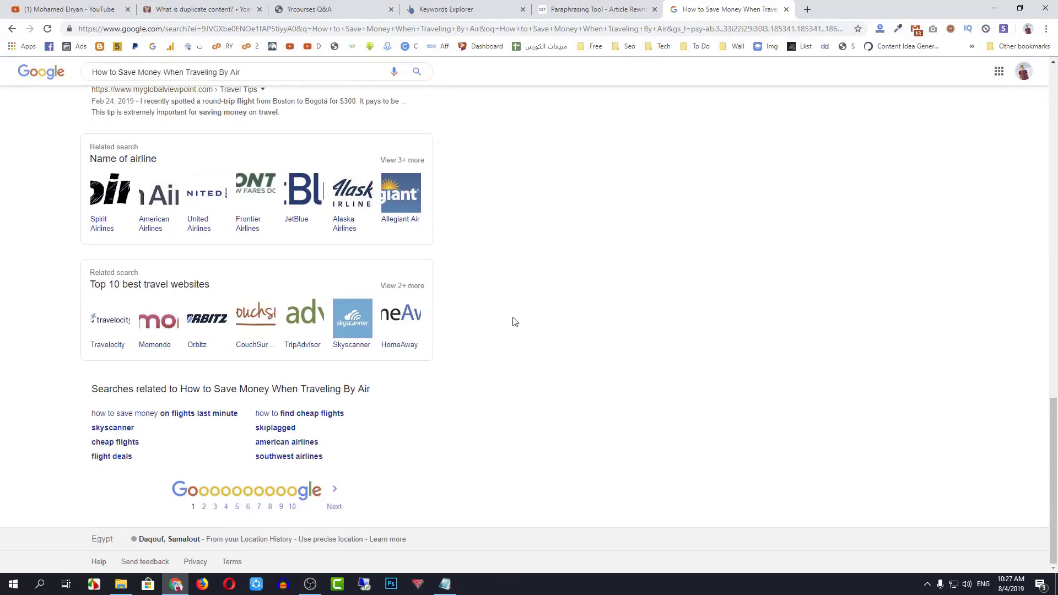
scroll(498, 321, "up", 20)
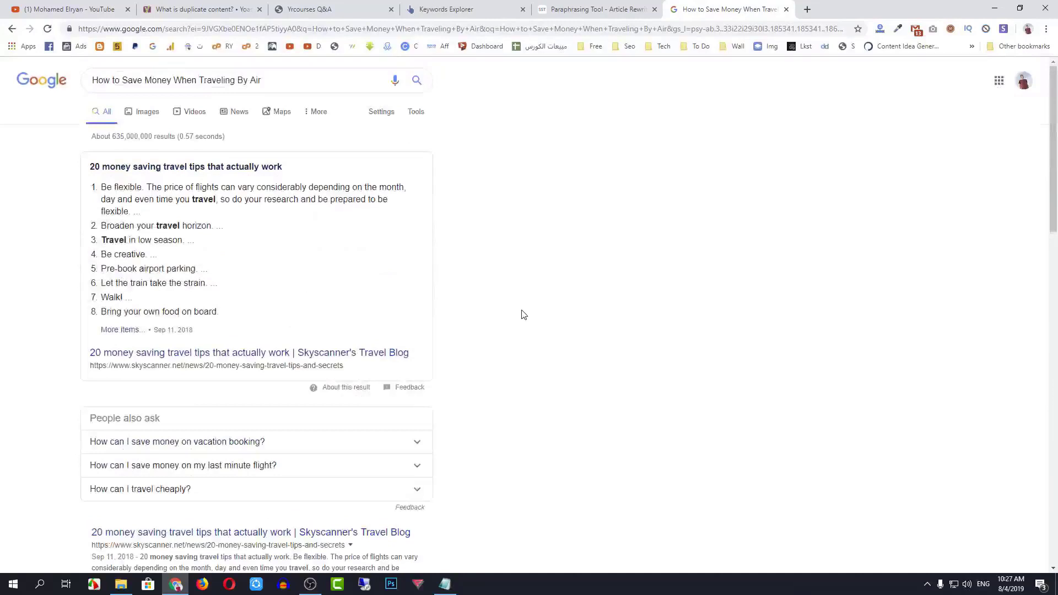
Close the Google results page and go back to the start of the Yrcourses Q&A home page.
left_click(787, 9)
left_click(361, 6)
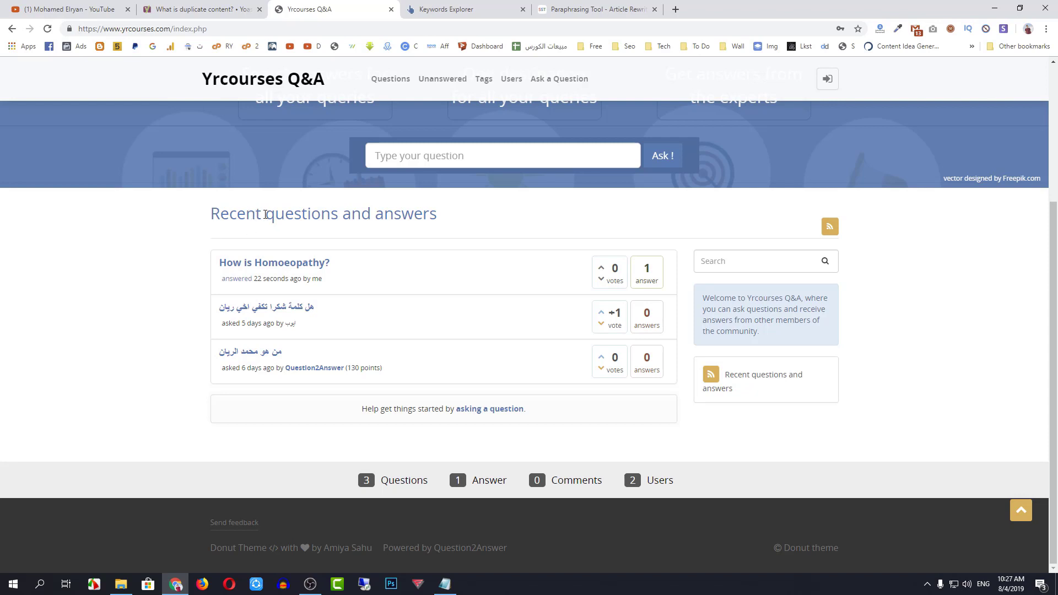
scroll(268, 217, "up", 4)
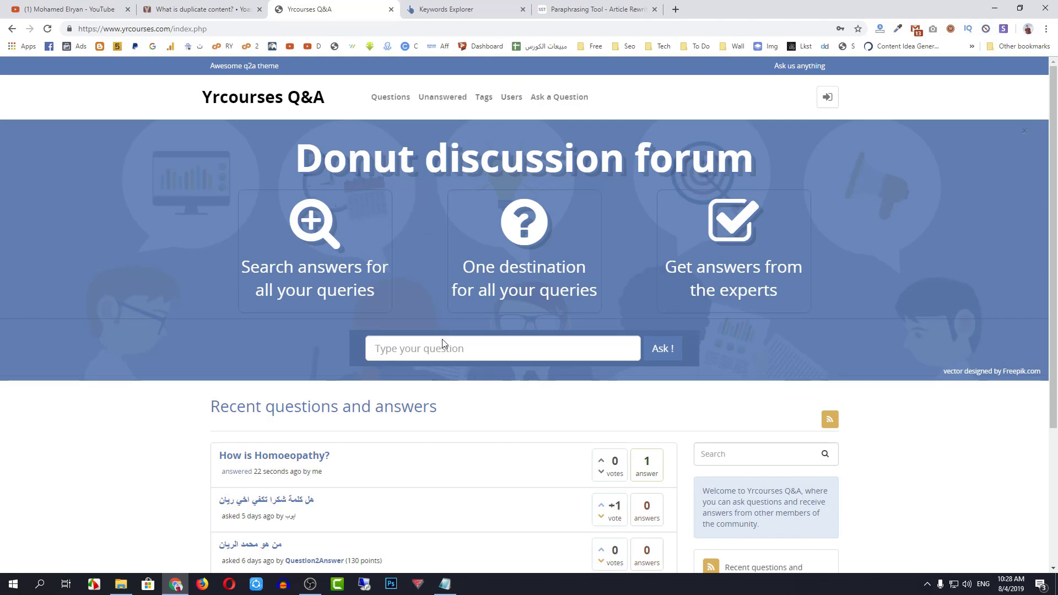
Copy the full text of How-to-Save-Money-When-Traveling-By-Air from Notepad and paste it into the SmallSEOTools article rewriter.
left_click(445, 585)
key("ctrl+a")
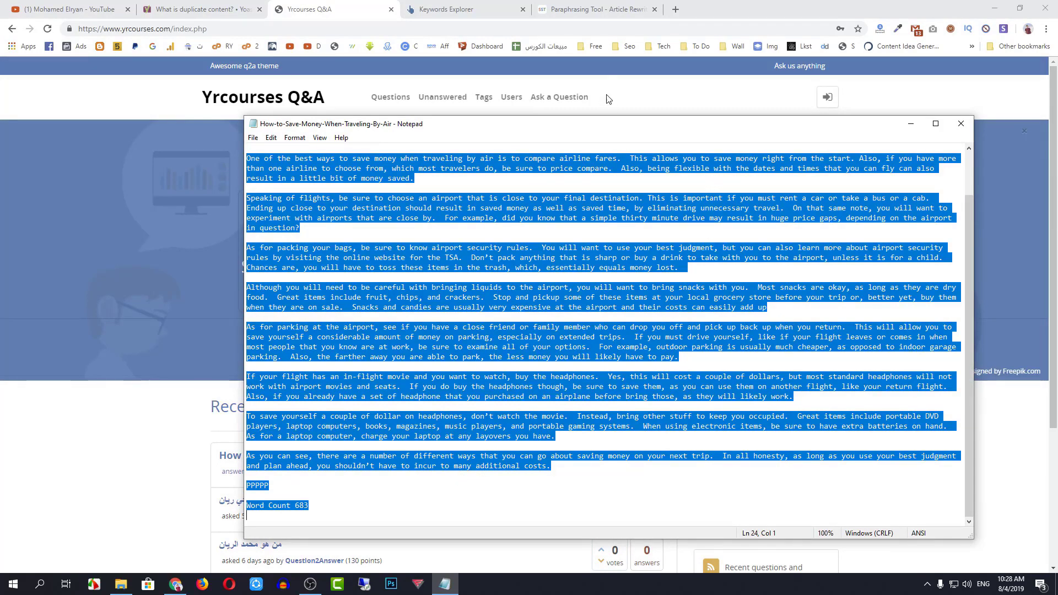
left_click(604, 7)
left_click(303, 243)
key("ctrl+v")
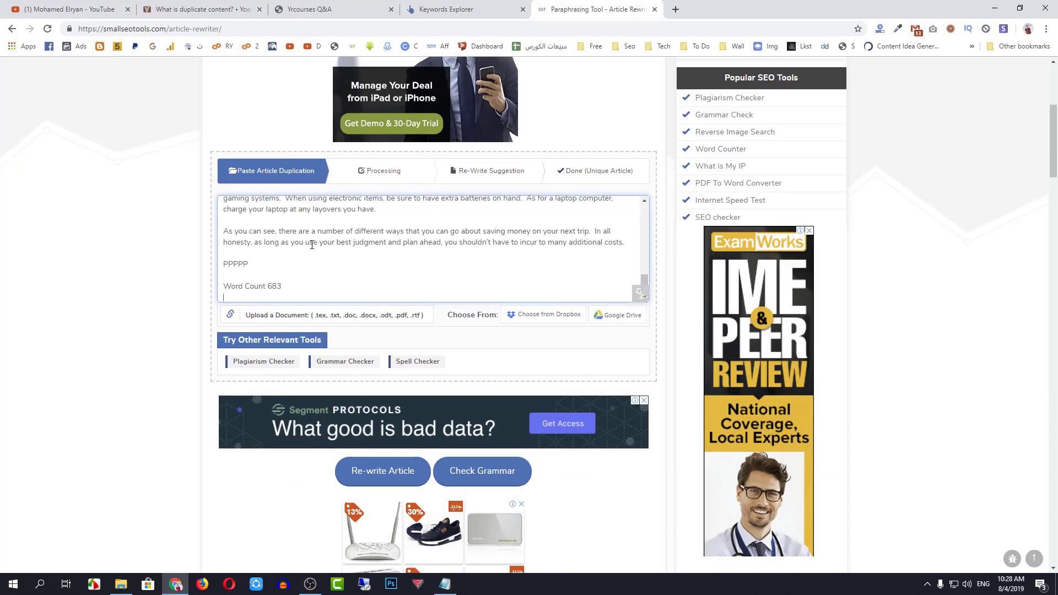